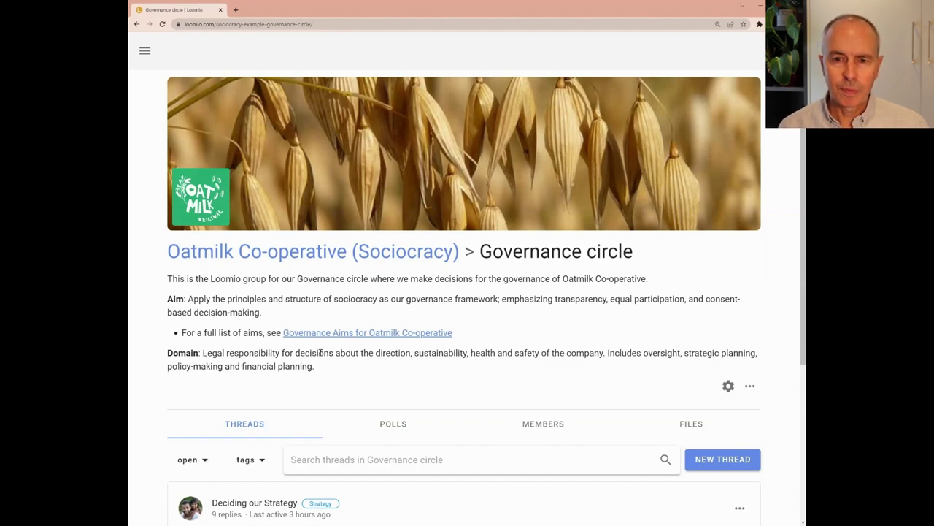
- Begin a new thread in the Governance circle group and tag it with Policy and Health & Safety
scroll(320, 352, "down", 3)
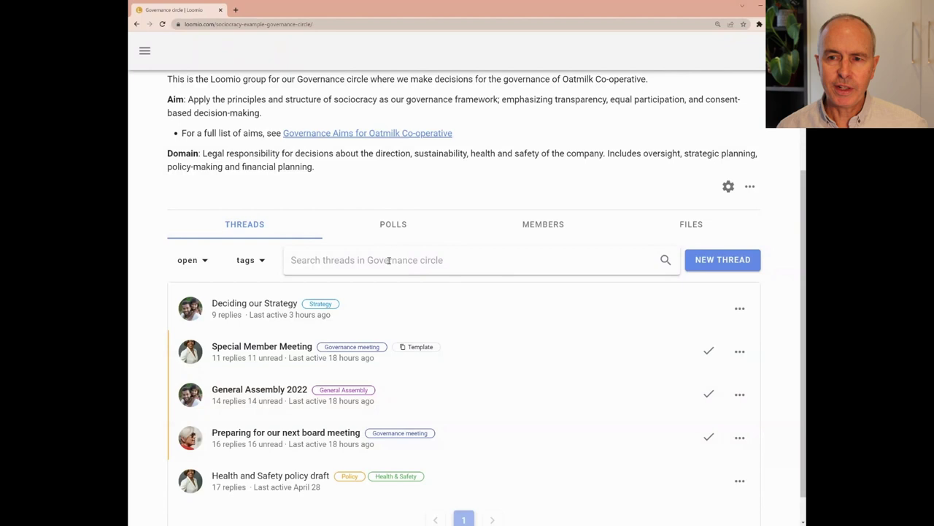
left_click(705, 260)
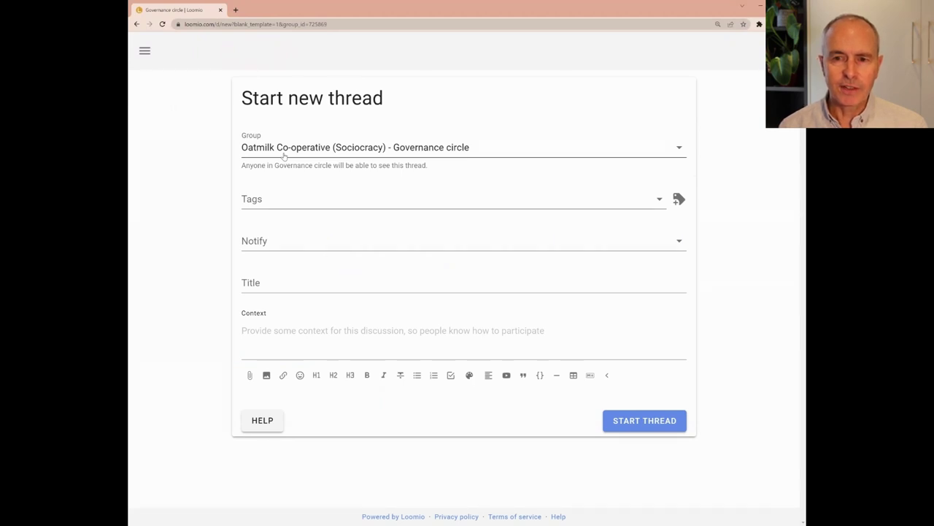
left_click(313, 202)
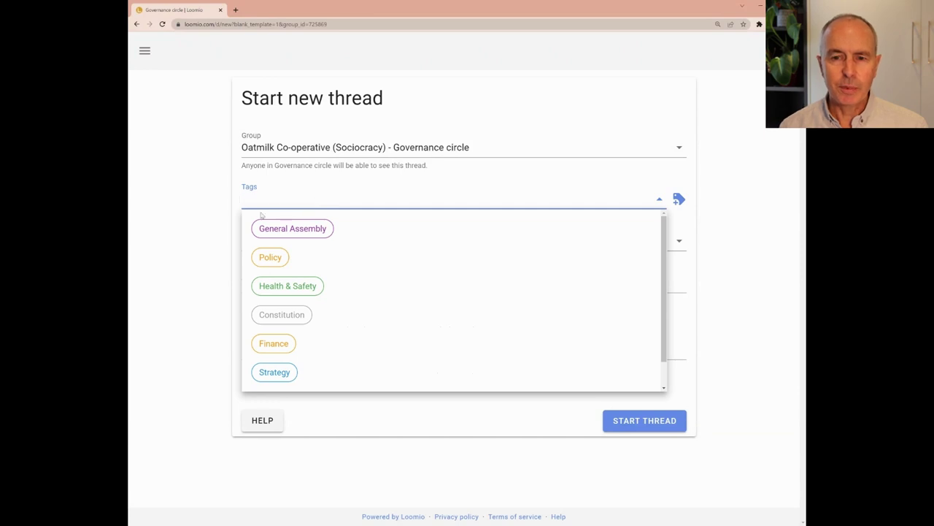
left_click(271, 258)
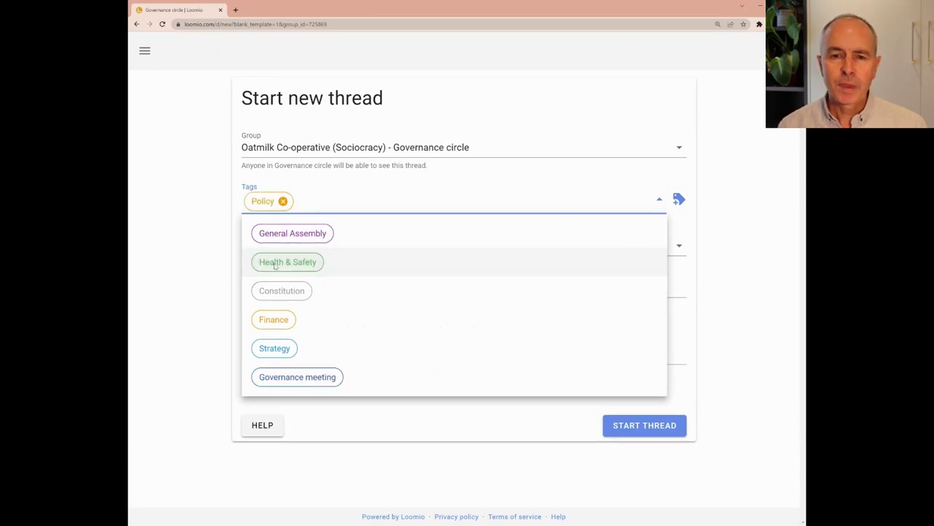
left_click(271, 259)
left_click(217, 244)
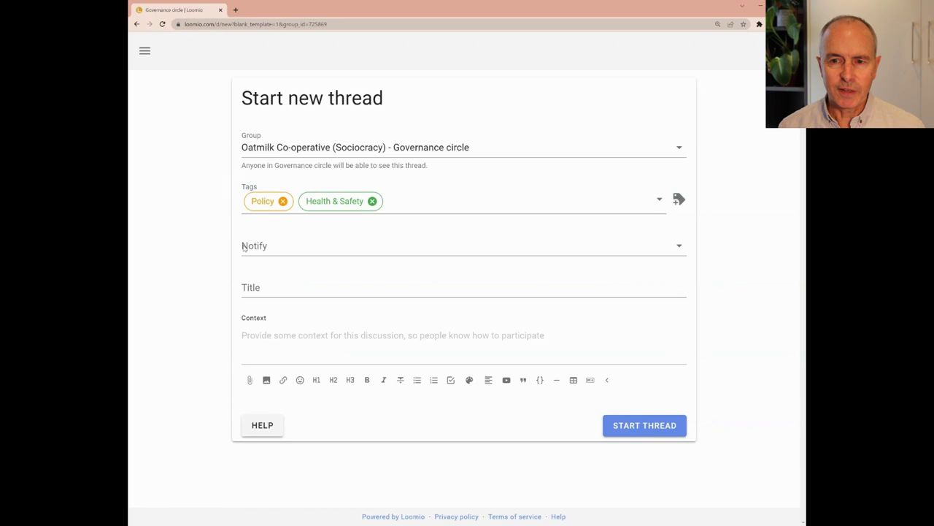
- Set the thread to notify Members of Governance circle and Slack Governance Circle
left_click(244, 246)
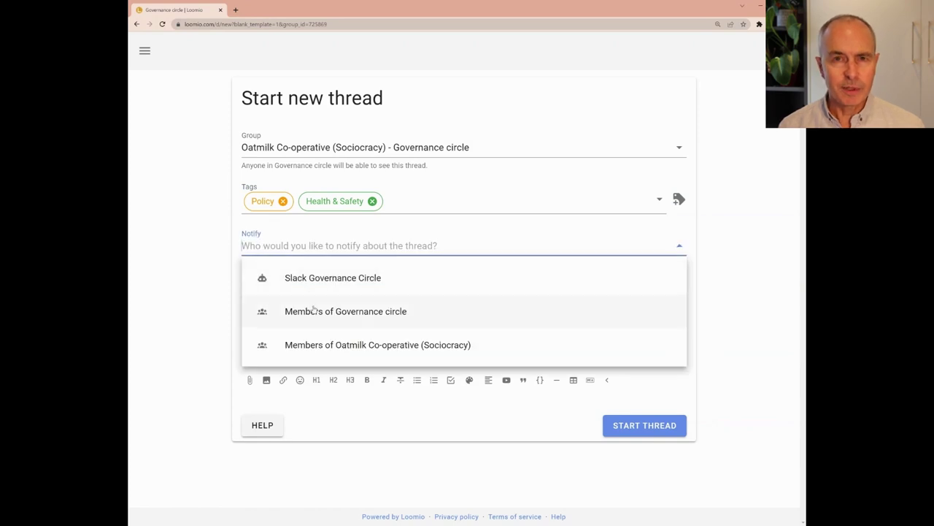
left_click(310, 311)
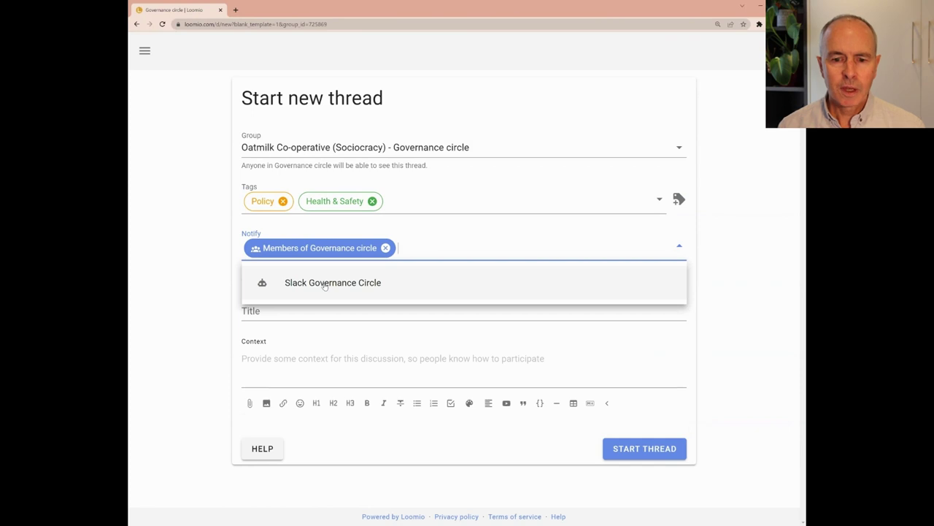
left_click(324, 284)
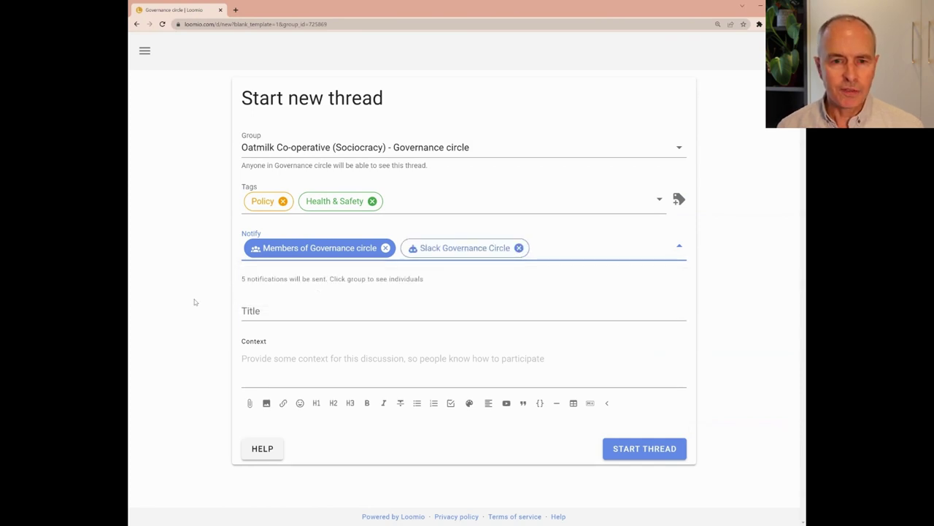
- Title the new thread "Health and Safety Policy"
left_click(266, 311)
type("H")
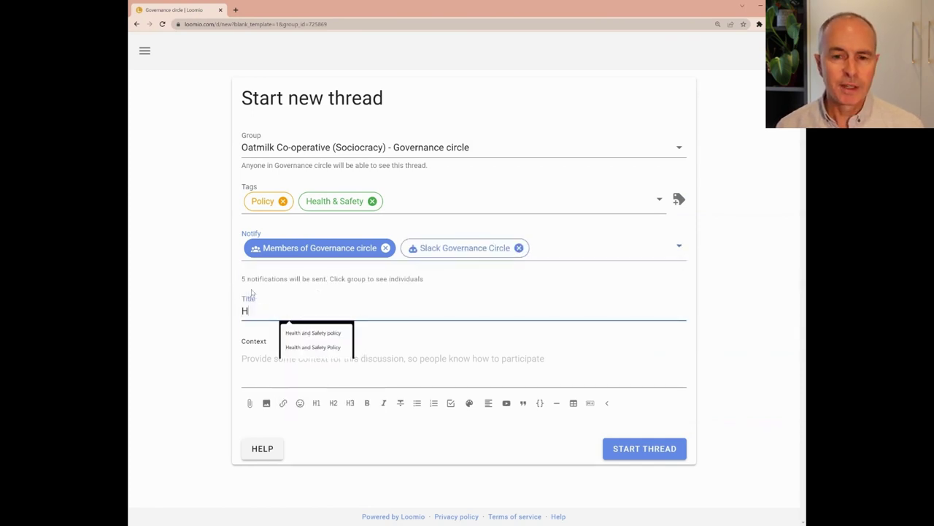
type("ealth and Safety Policy")
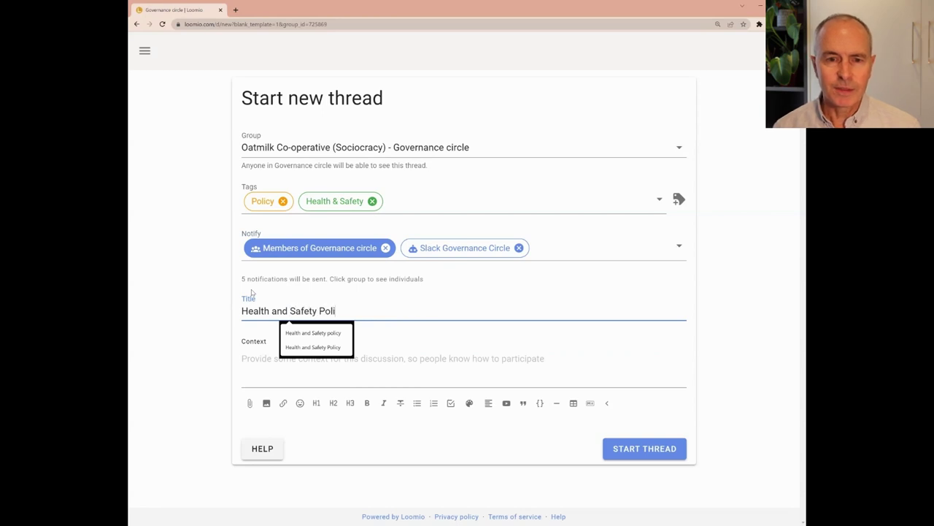
- Write the context on business duties under new health and safety legislation, with two numbered duties and a link to the draft health and safety policy
left_click(266, 360)
type("Under new health and safety legislation, businesses have duties to engage with workers and enable them to participate in improving health and safety. They must:")
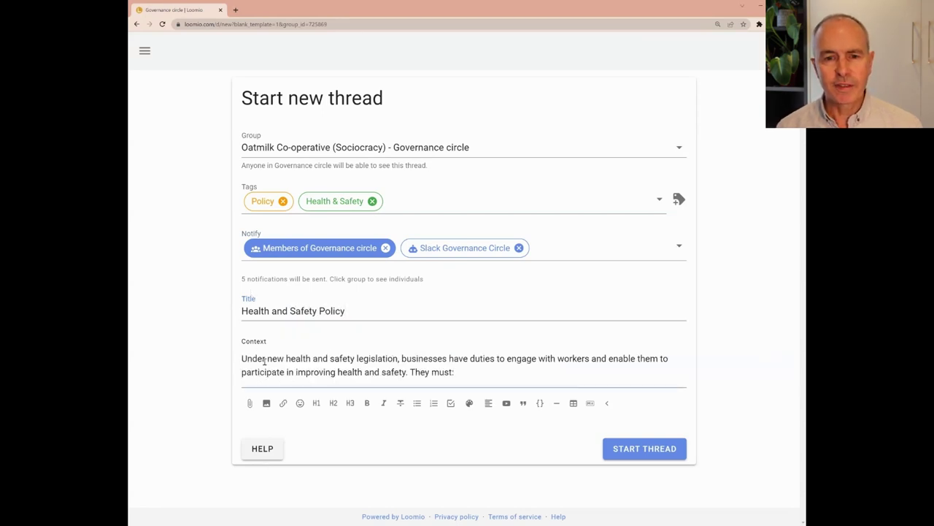
key("Return")
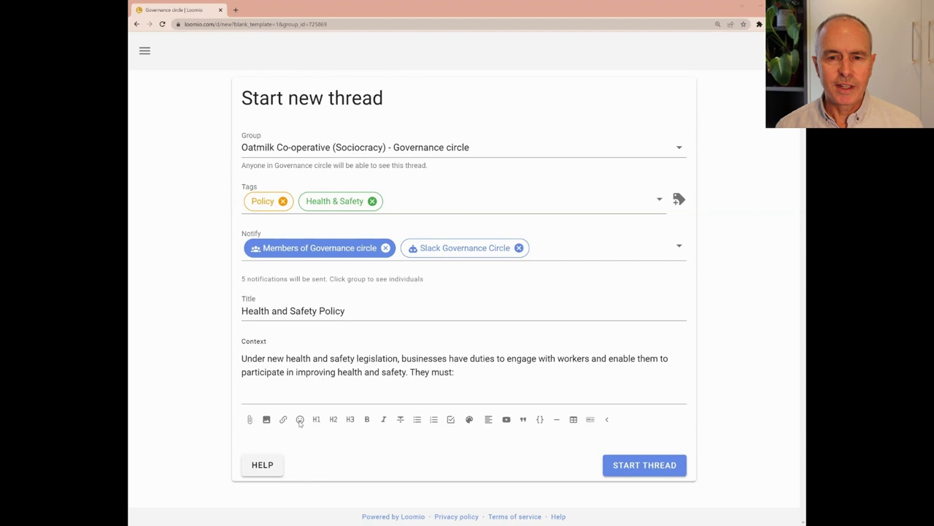
type("ensure that worker's views on health and safety matters are asked for and taken into account, and have clear, effective, and on-going ways for workers to suggest improvements or raise concerns on a day-to-day basis.")
type("With the new legislation coming into effect at the end of the month, we need to build and agree on a policy. I have made a start on a draft health and safety policy")
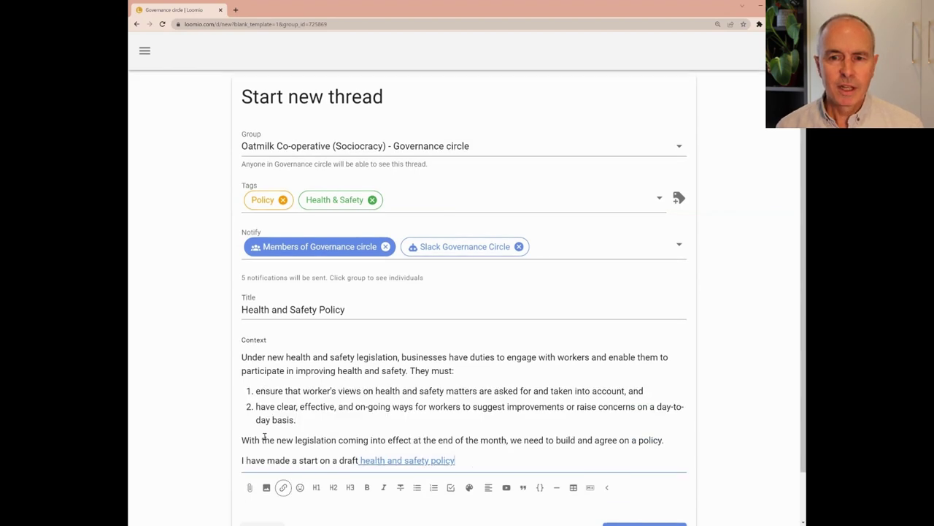
- Close the context with "Please read this, and comment on the dimensions of the policy and what it should include. Thanks" plus a raised-hands emoji
key("Return")
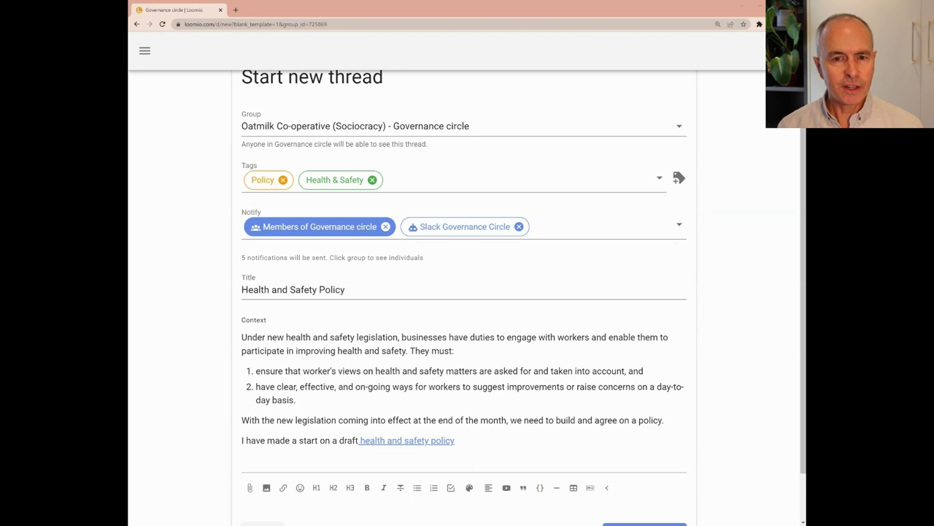
type("Please read this, and comment on the dimensions of the policy and what it should include. Thanks")
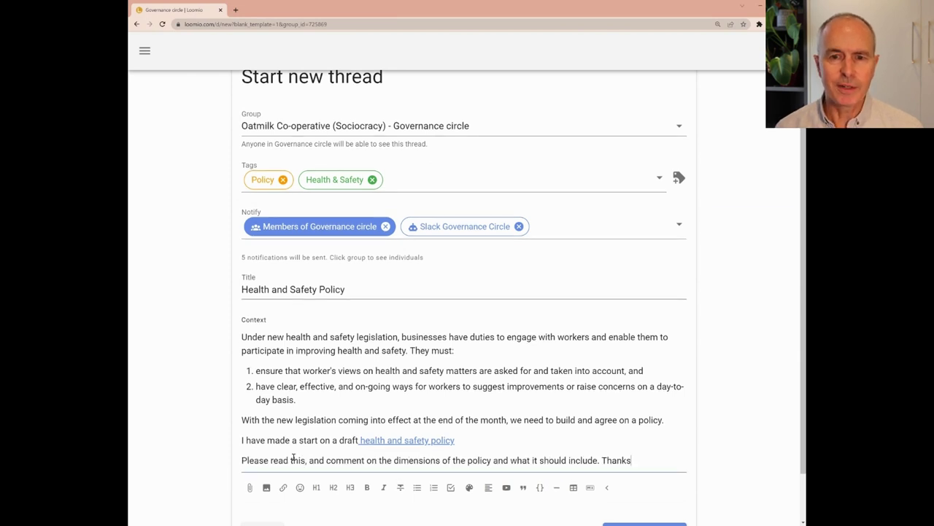
left_click(299, 487)
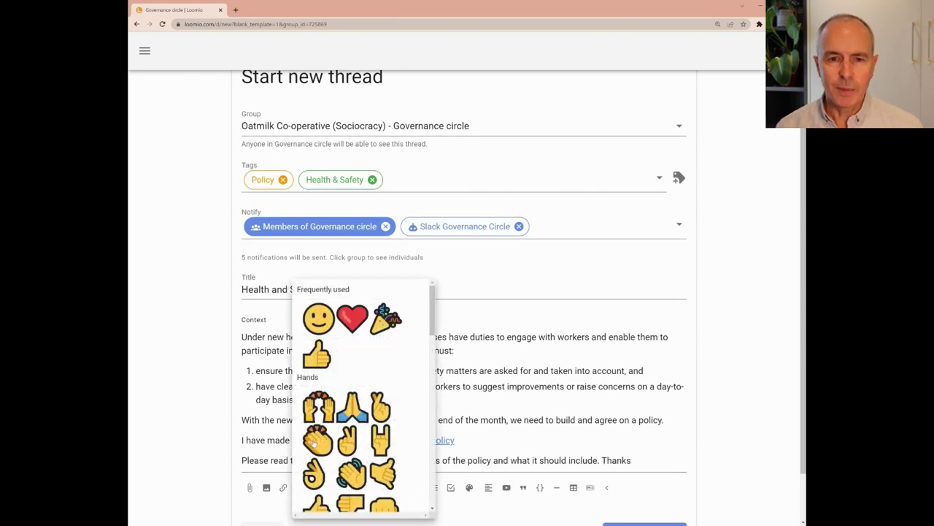
left_click(319, 406)
- Make "health and safety legislation" bold in the first sentence of the context and publish the thread
scroll(287, 282, "down", 2)
left_click_drag(287, 282, 398, 284)
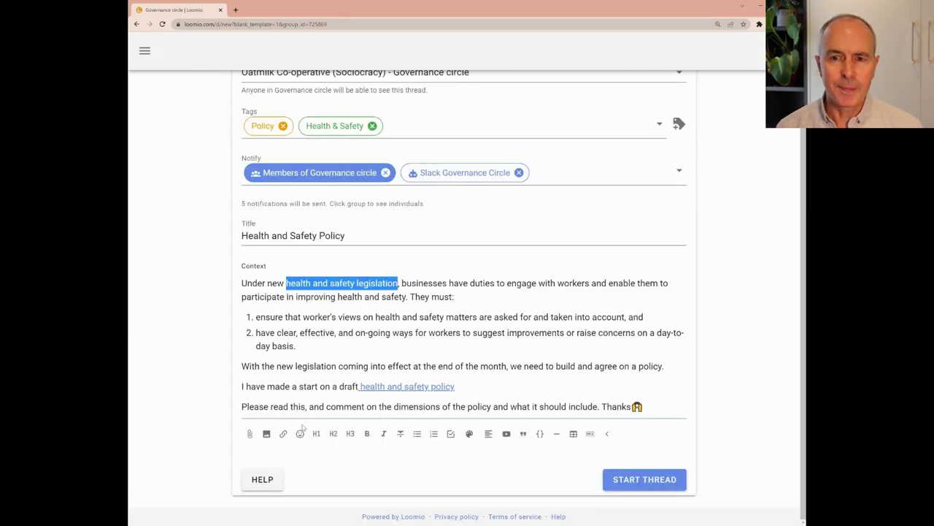
left_click(368, 433)
left_click(388, 356)
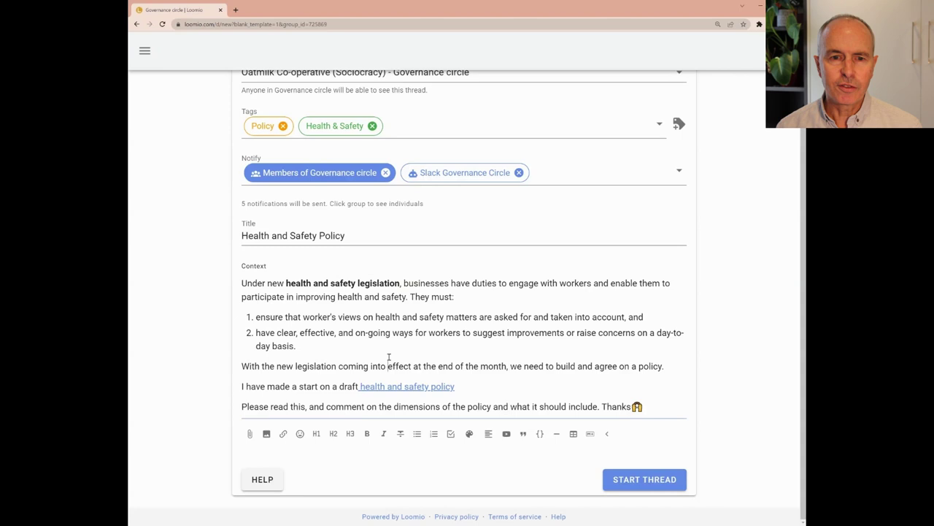
left_click(638, 479)
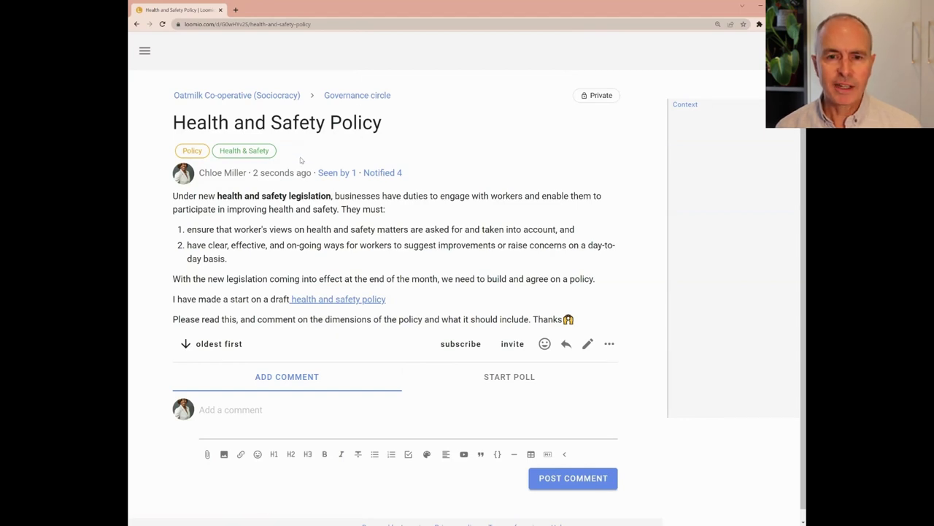
- Check the thread's notification history and the list of people who have seen it
left_click(378, 173)
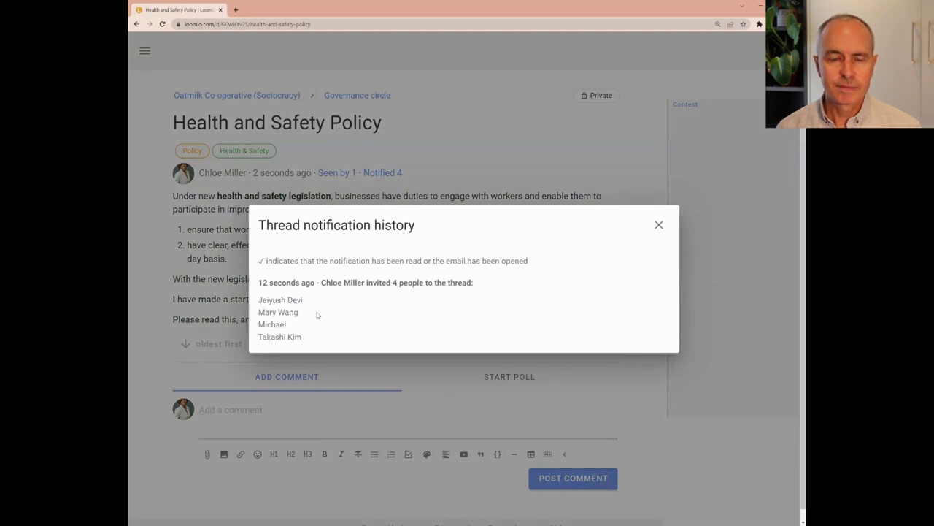
left_click(659, 225)
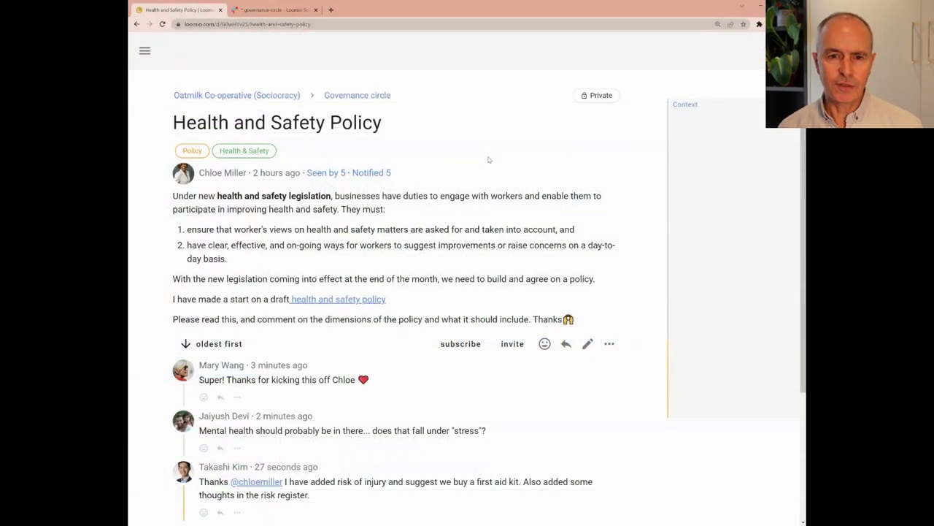
left_click(321, 174)
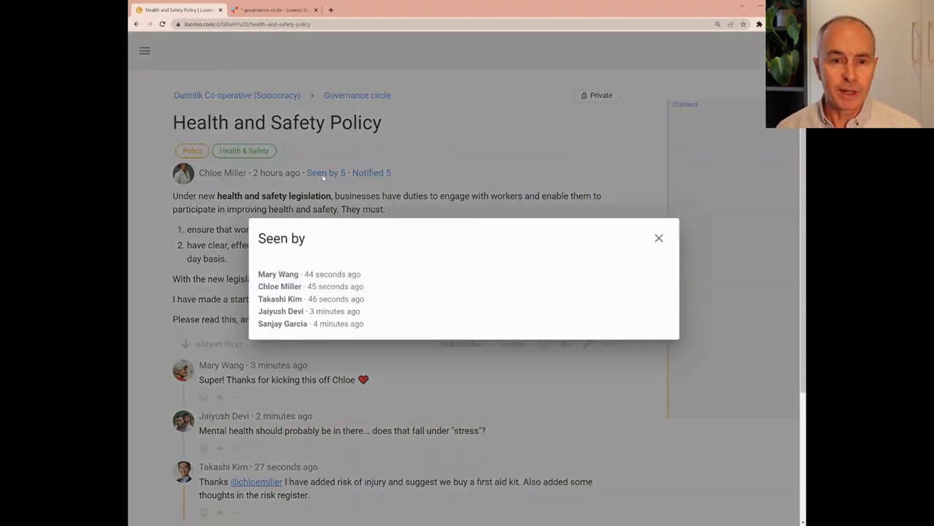
left_click(657, 238)
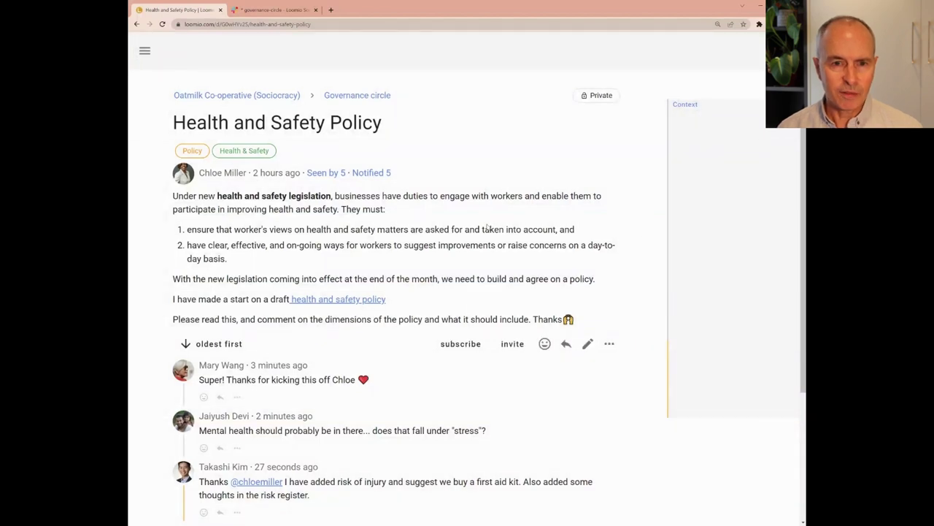
- React with a smiley face to the first comment, which gives thanks for kicking off the thread
scroll(487, 228, "down", 2)
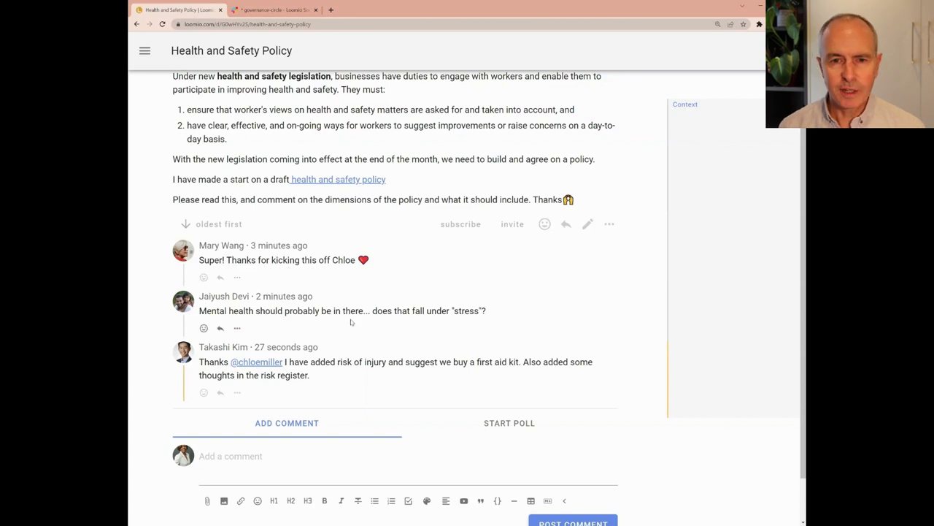
left_click(203, 277)
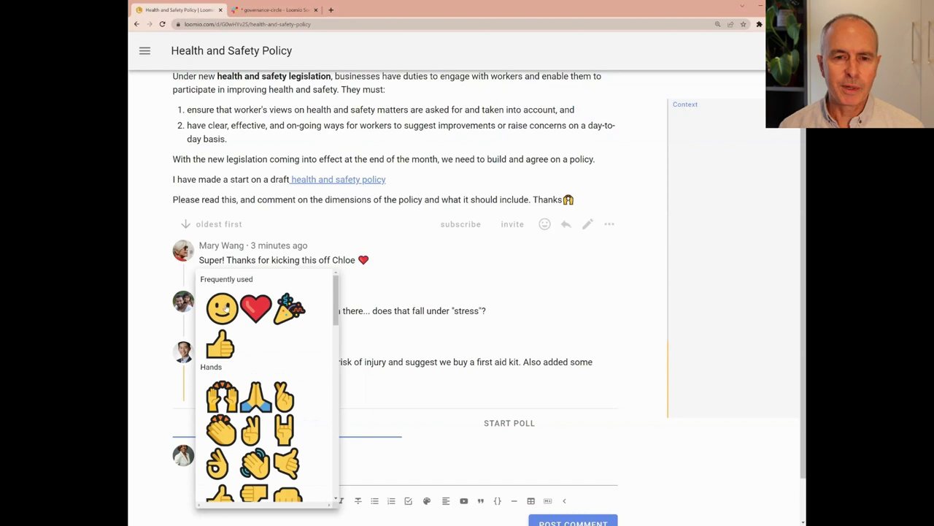
left_click(223, 307)
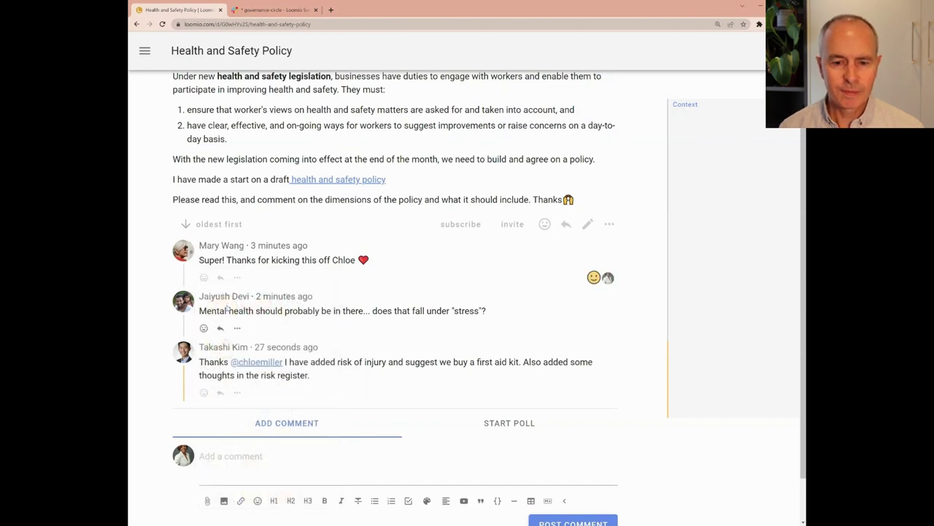
- Reply to the comment about mental health with "yes, it sure does. Thanks for noticing!" and post it
left_click(219, 328)
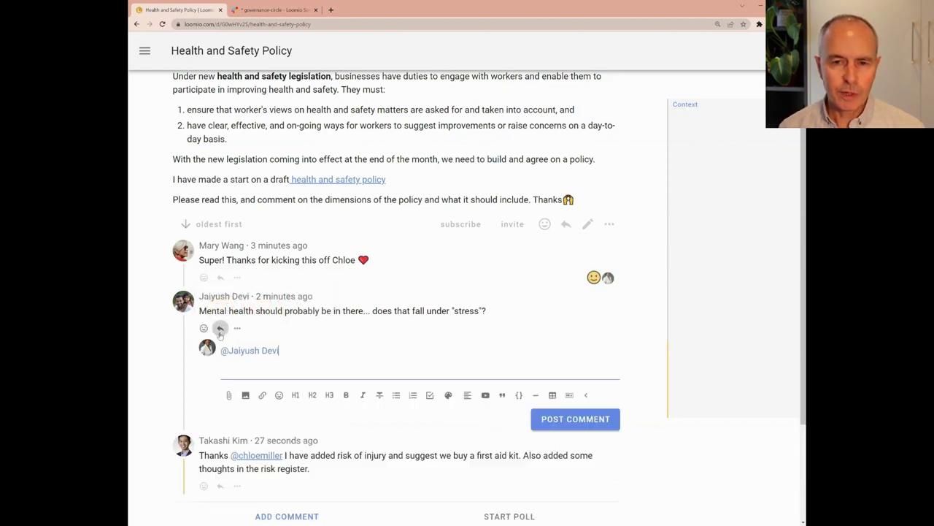
type("yes, thanks")
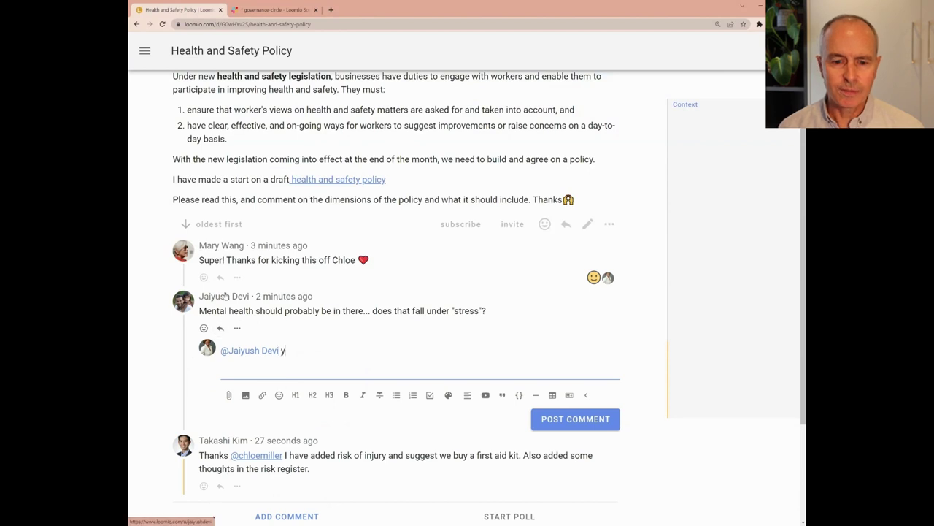
key("BackSpace")
key("BackSpace")
key("BackSpace")
key("BackSpace")
key("BackSpace")
key("BackSpace")
type("it sure does. Thanks for noticing!")
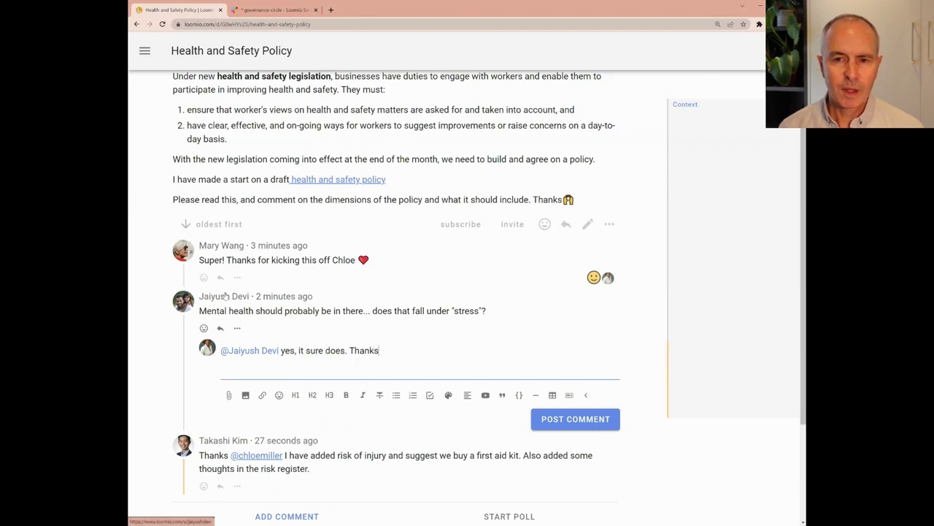
left_click(562, 420)
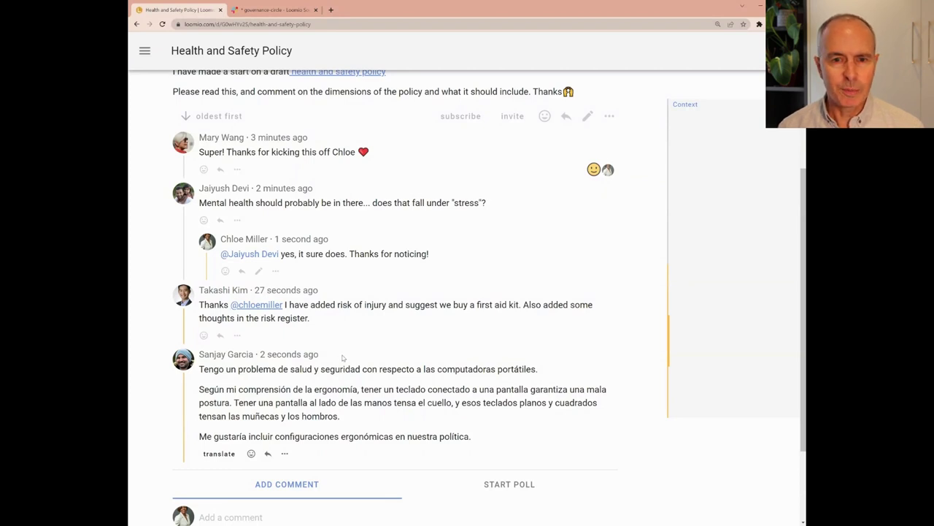
- Translate the Spanish comment about laptop ergonomics and read on through the comment about burnout risk factors
left_click(219, 454)
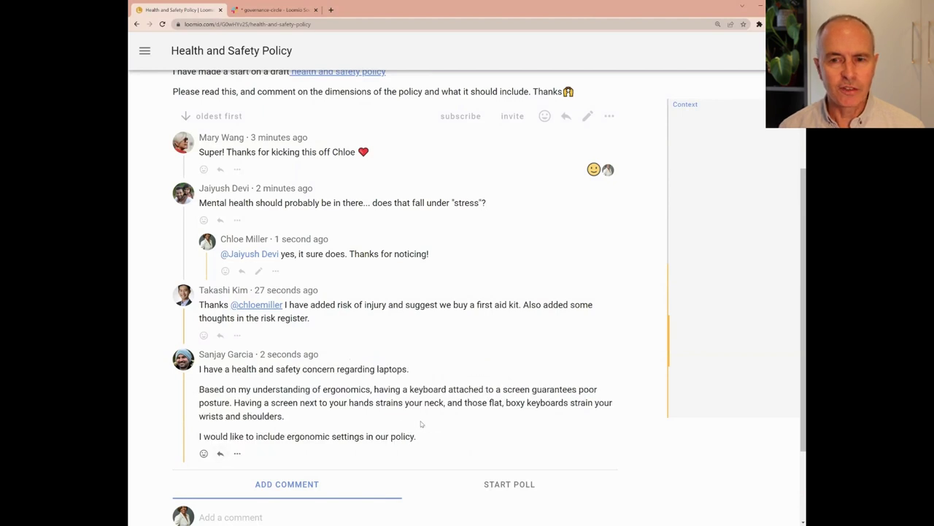
scroll(421, 423, "down", 1)
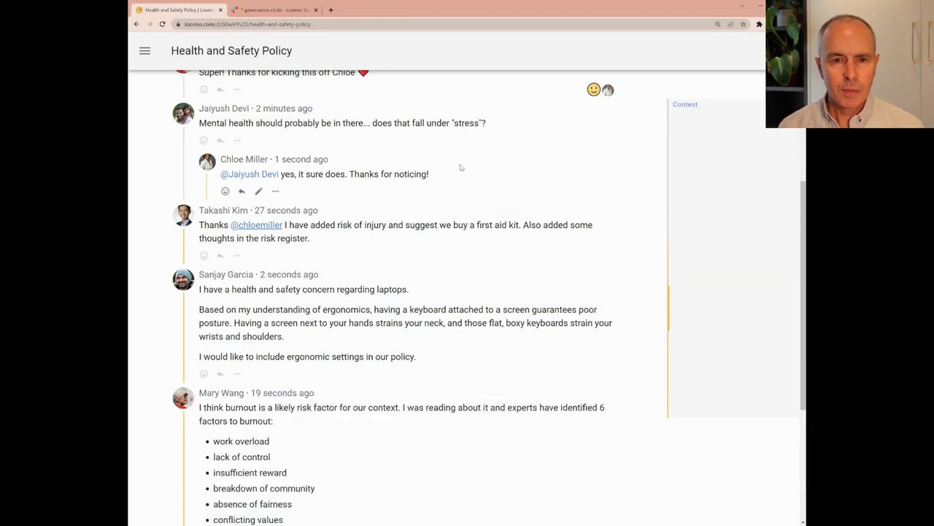
scroll(459, 165, "down", 2)
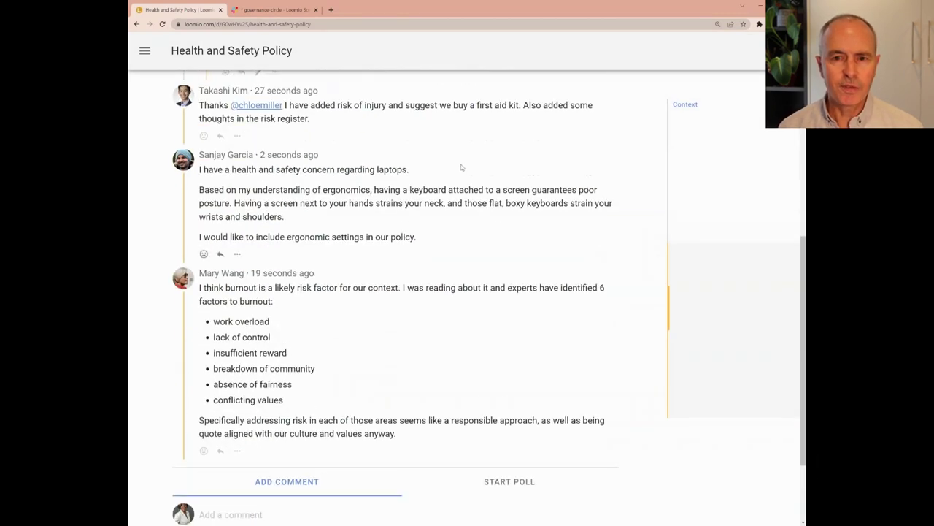
scroll(461, 167, "down", 1)
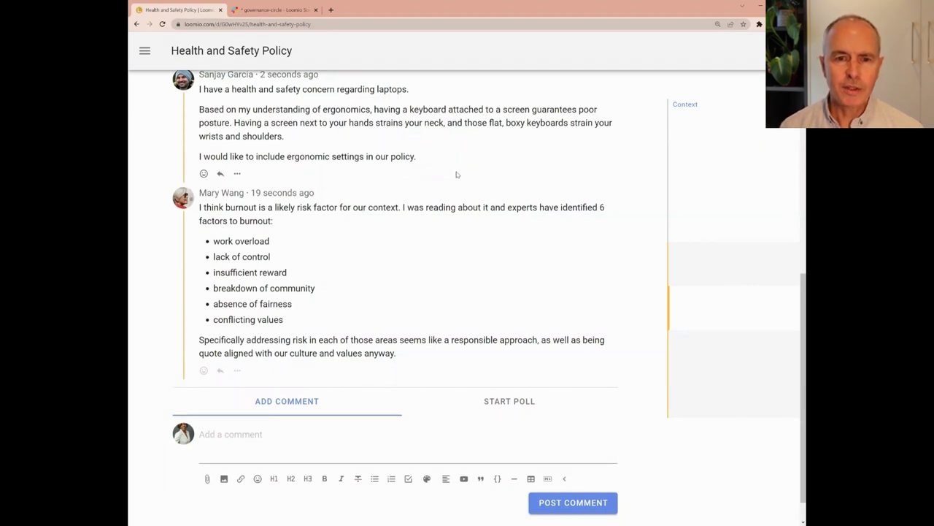
scroll(456, 173, "down", 1)
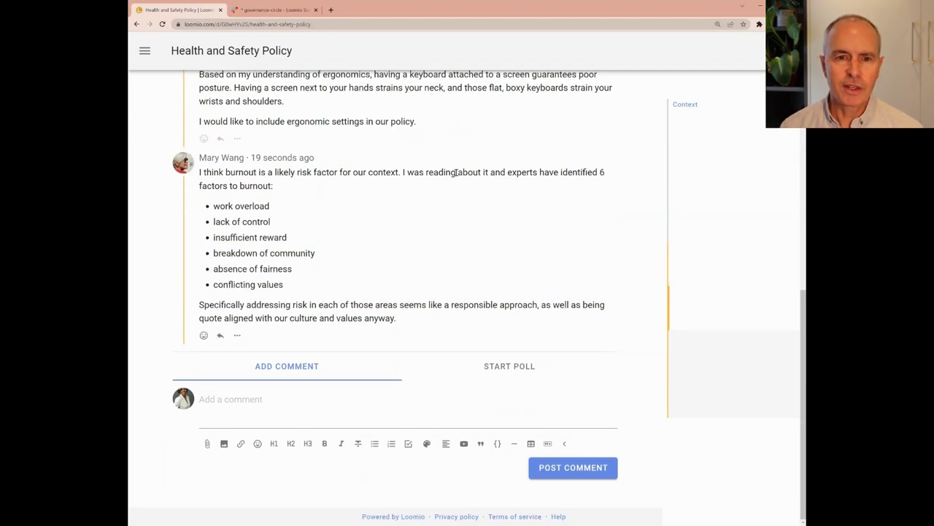
- Begin a sense check poll in the thread titled "Health and Safety policy clarifying questions, comments and reactions round"
left_click(520, 372)
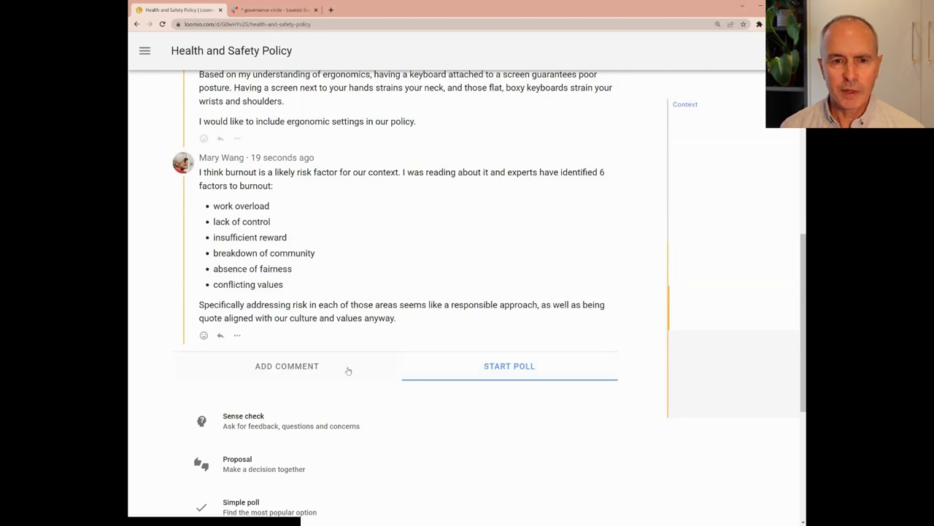
left_click(323, 422)
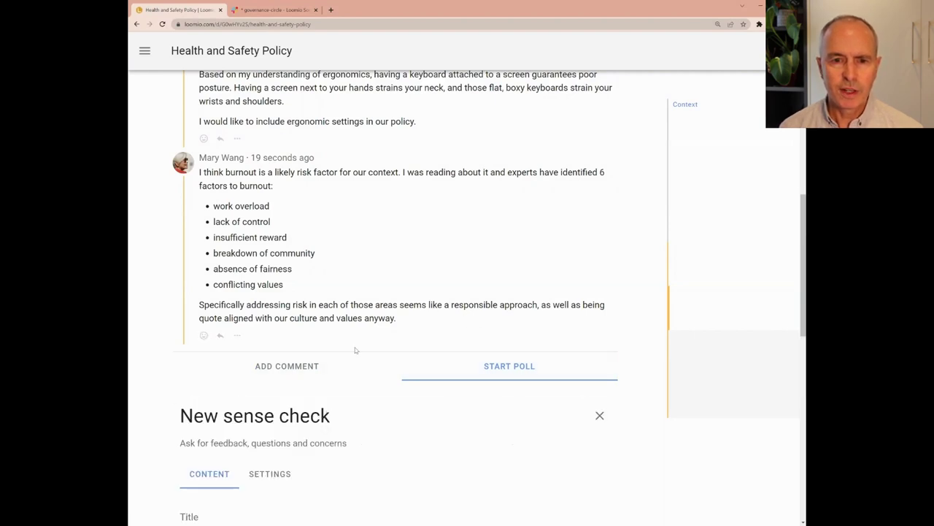
scroll(355, 351, "down", 4)
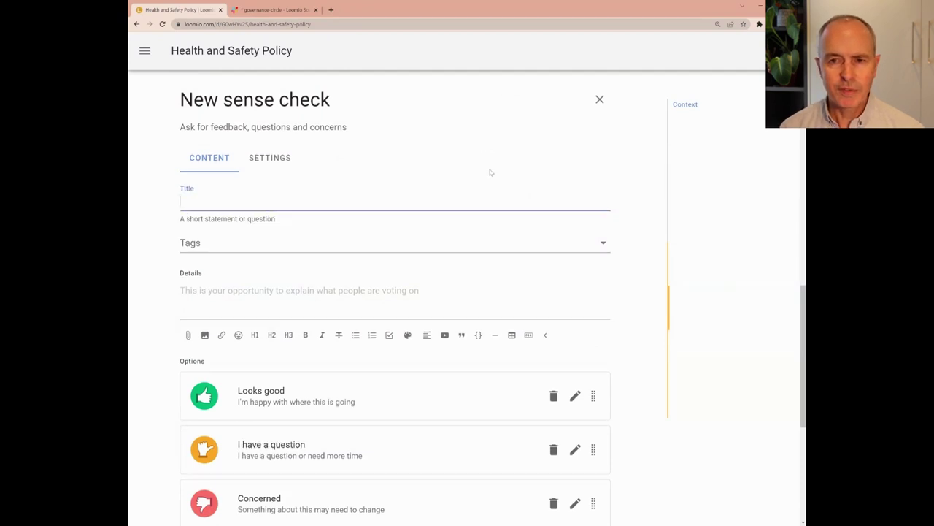
type("Health and S")
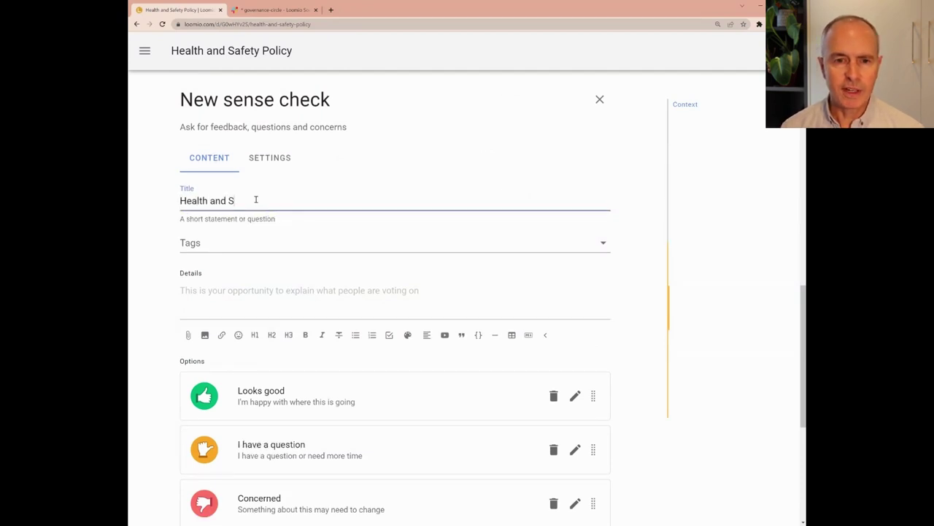
type("afety policy clarify")
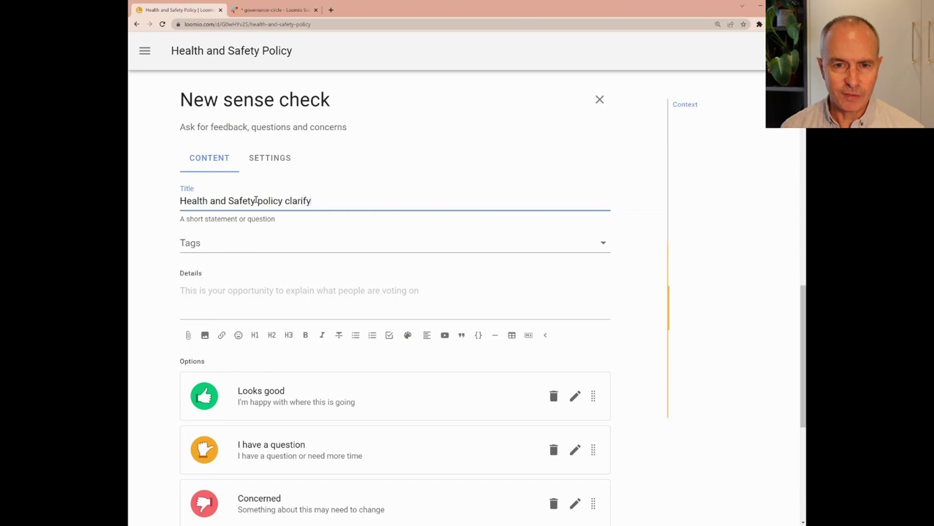
type("ing questions, comments and reac")
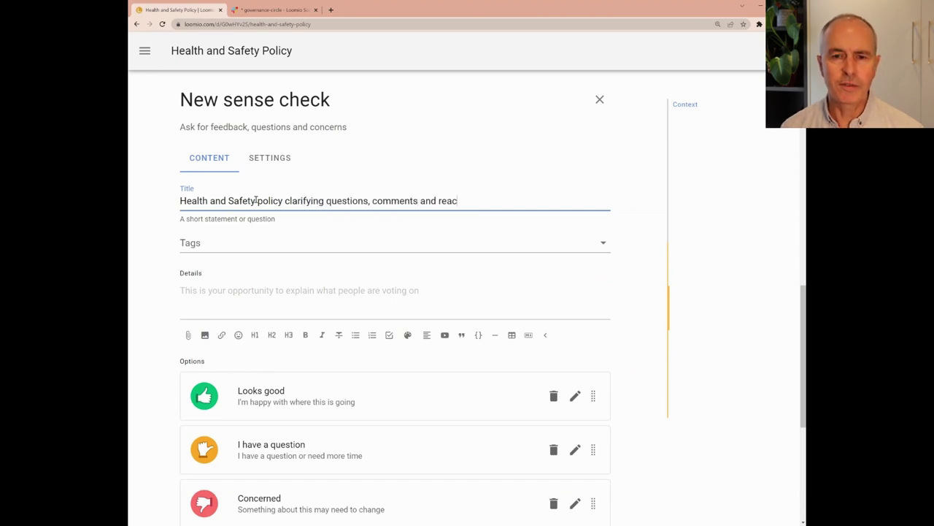
type("tions round")
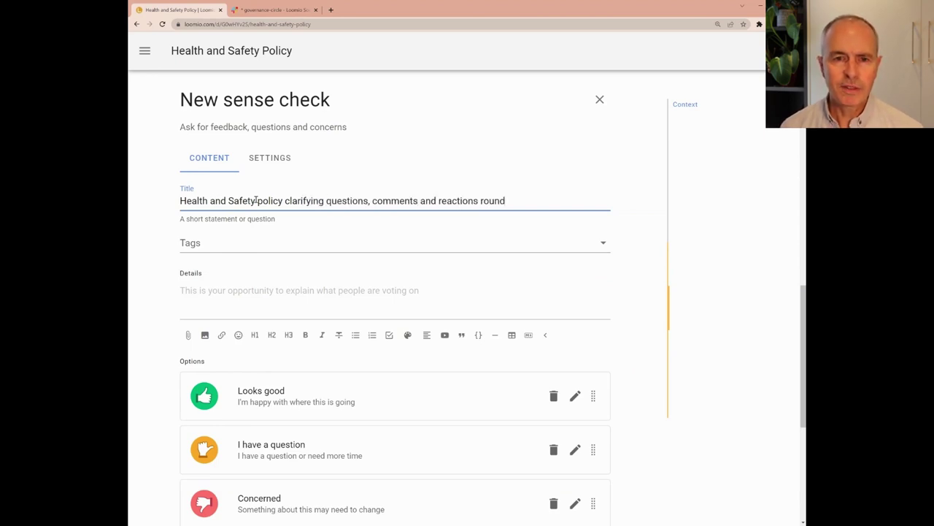
- Tag the new sense check with Policy and Health & Safety
left_click(219, 241)
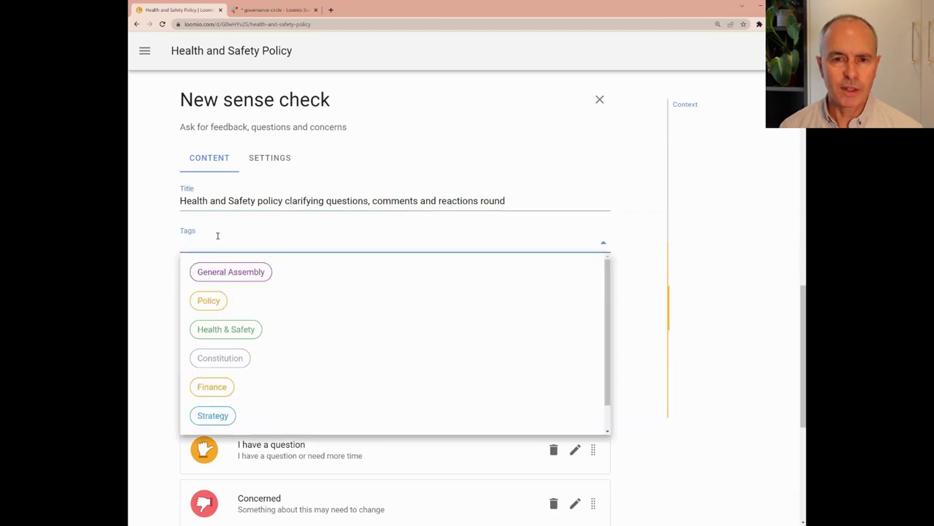
left_click(205, 307)
left_click(208, 302)
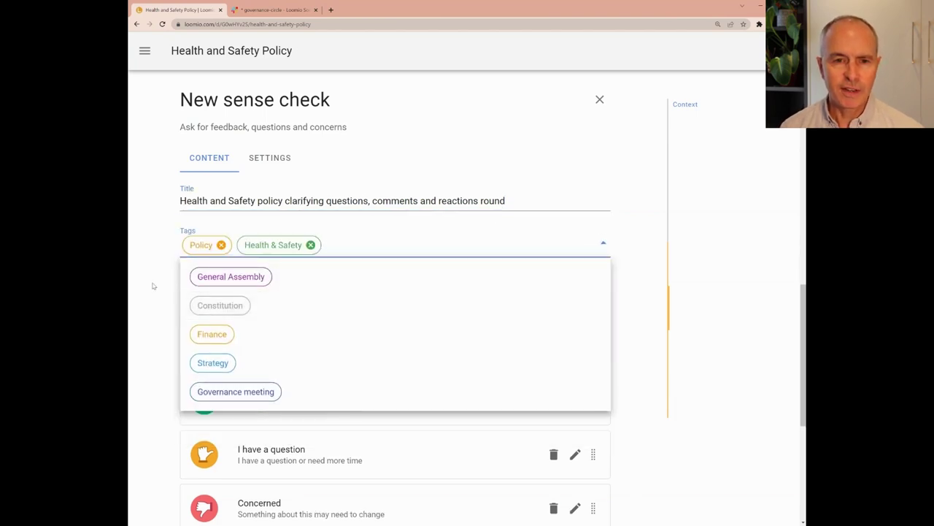
left_click(153, 286)
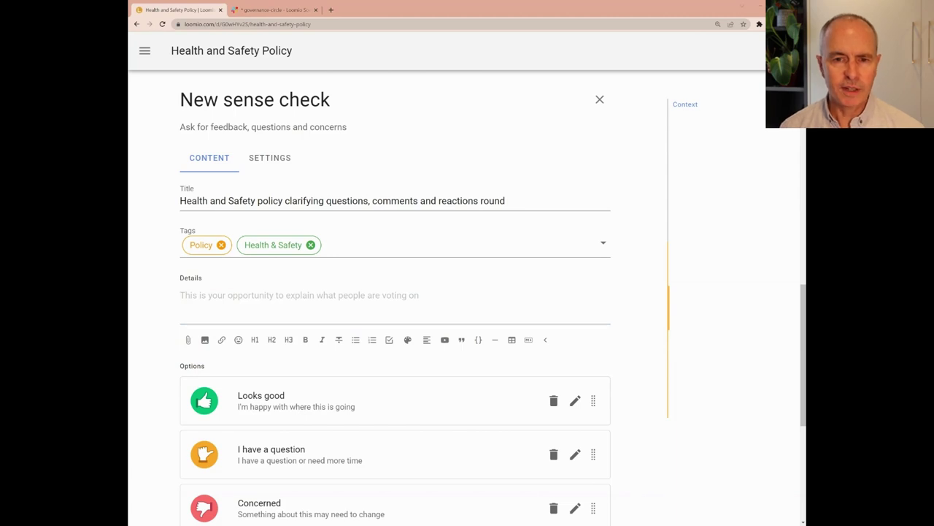
- Fill in the details with thanks, the new draft, the request for questions or quick reactions and the 3-day deadline, linking "Health and Safety policy" to the draft document
left_click(269, 294)
type("Thanks for your ideas and contributions to scope the dimensions of the H&S policy. I have incorporated these into a new draft of the Health and Safety policy. In this round, ask any clarifying questions or offer quick reactions. The poll is set to close in 3 days to meet our objective, so now is the time for your input.")
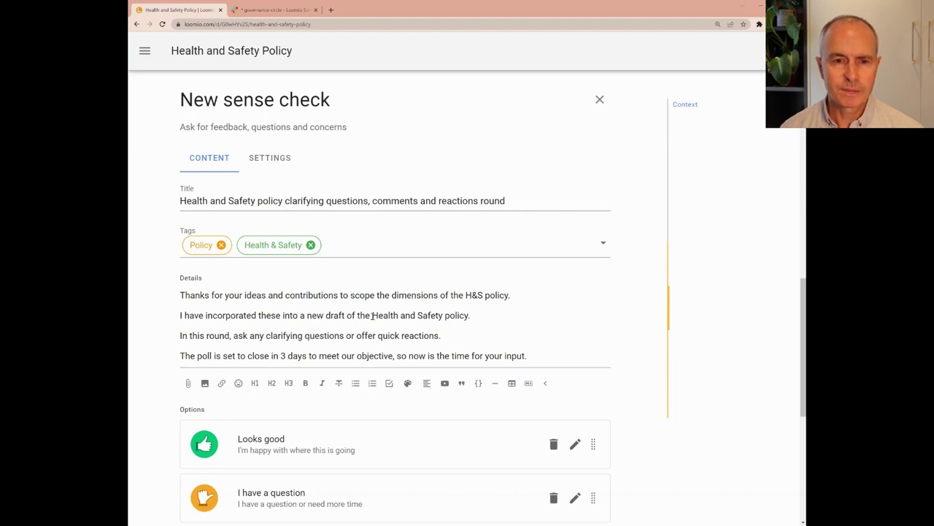
left_click_drag(373, 316, 469, 315)
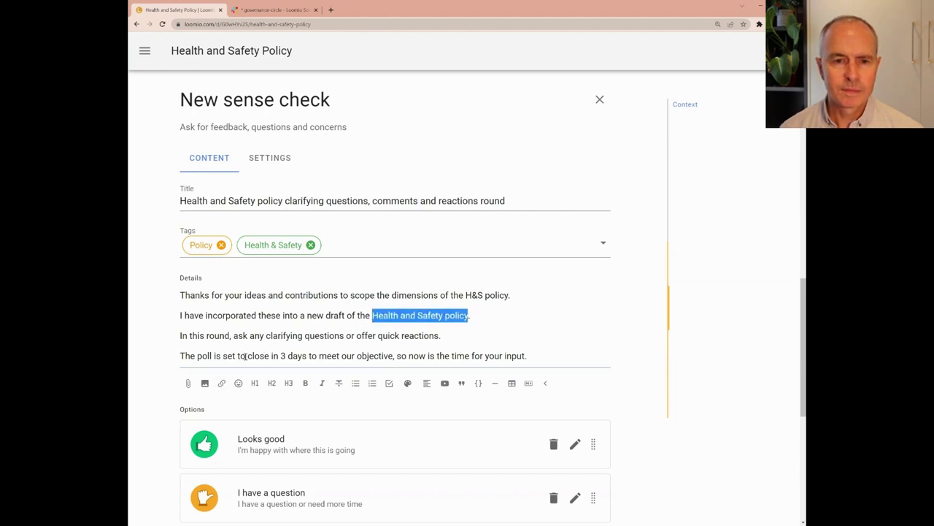
left_click(222, 383)
key("ctrl+v")
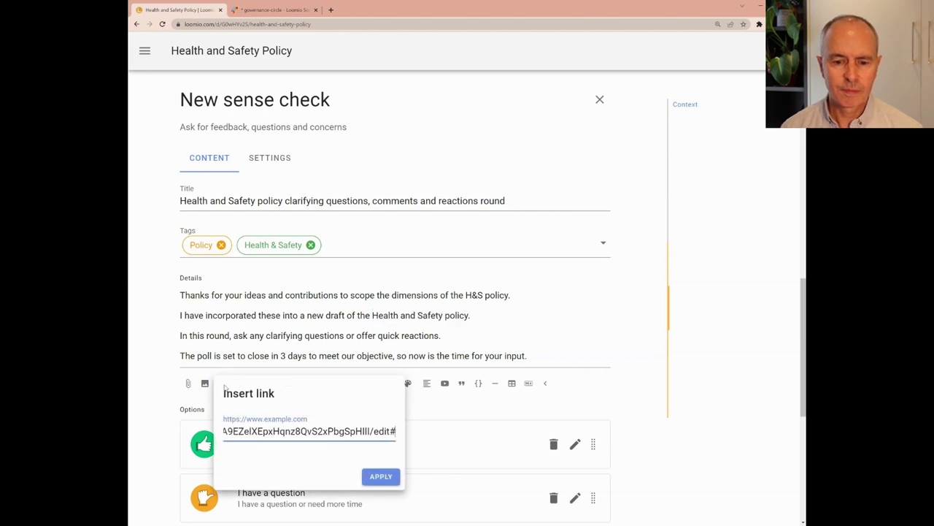
left_click(387, 478)
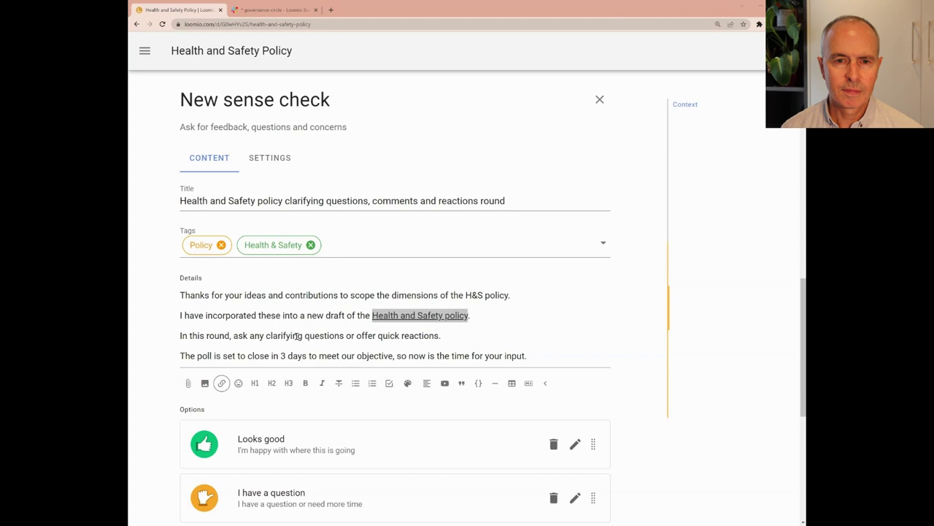
- Review the sense check's voting options, closing time and voter eligibility, and start the poll
scroll(296, 334, "down", 3)
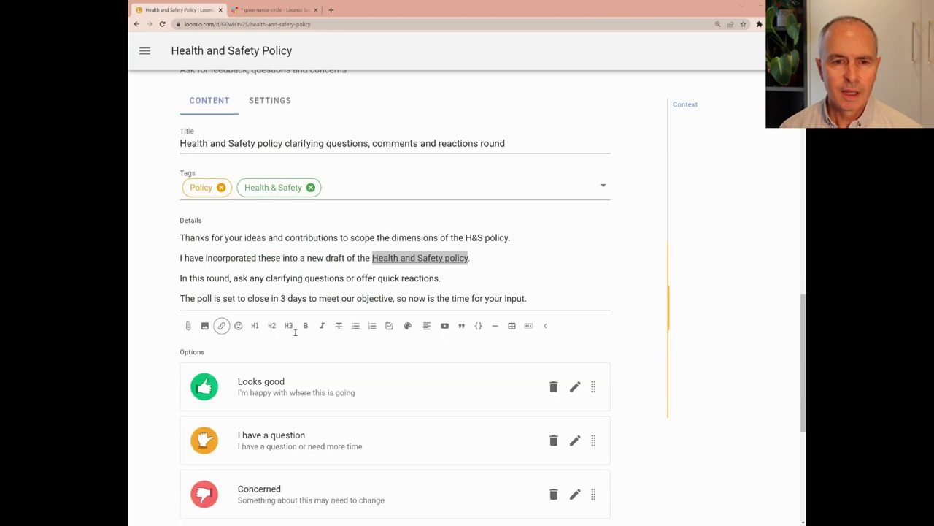
scroll(292, 332, "down", 1)
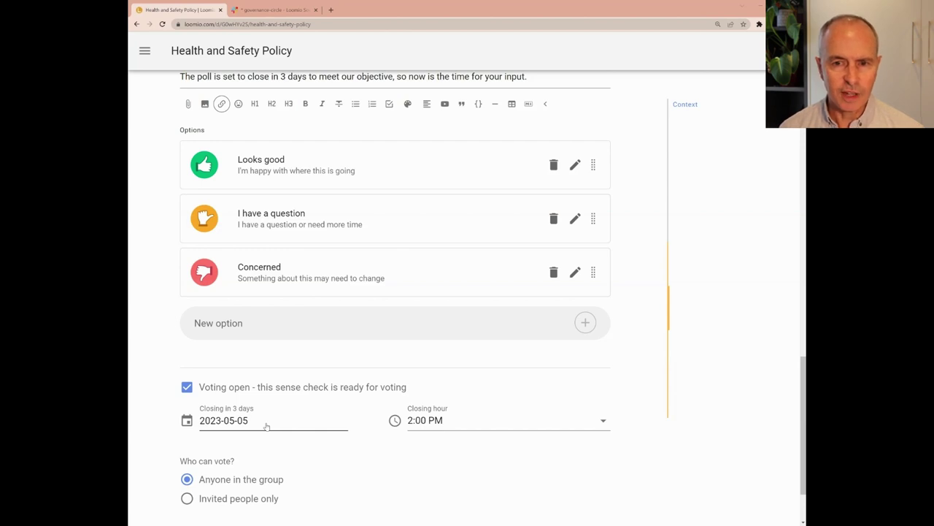
scroll(267, 427, "down", 2)
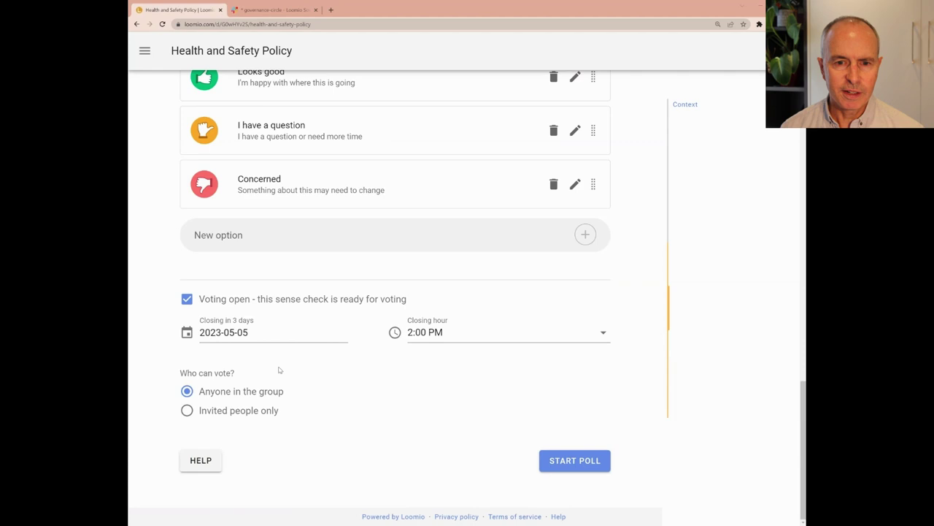
left_click(571, 461)
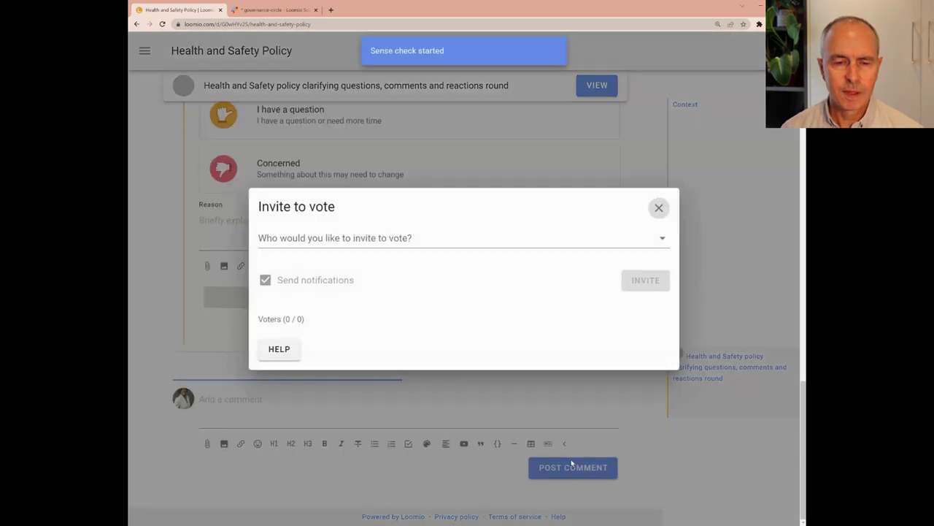
- Invite Members of Governance circle and Slack Governance Circle to vote, with notifications sent, and close the invitation dialog
left_click(357, 239)
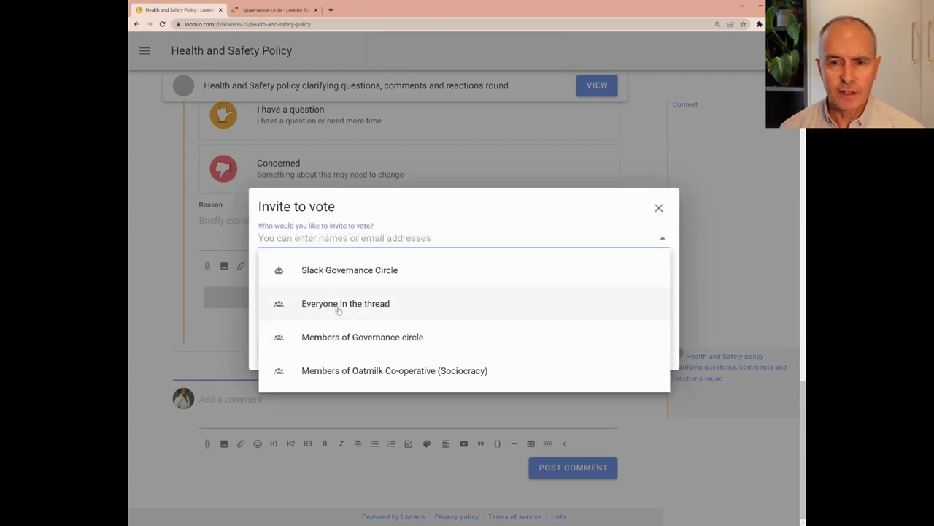
left_click(345, 334)
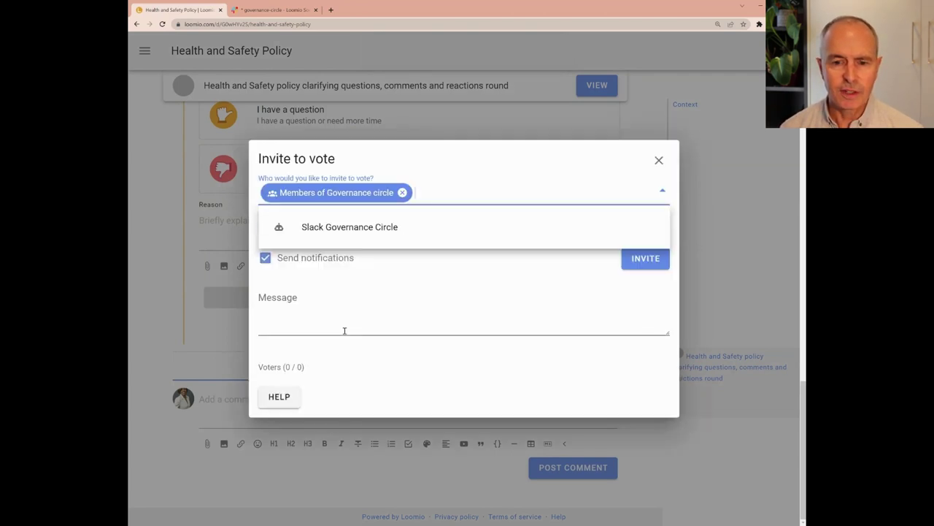
left_click(337, 230)
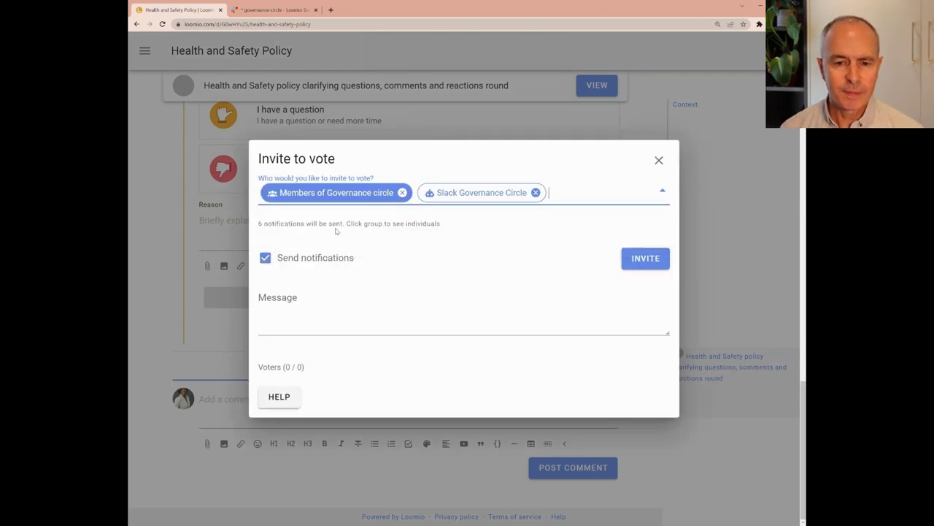
left_click(640, 259)
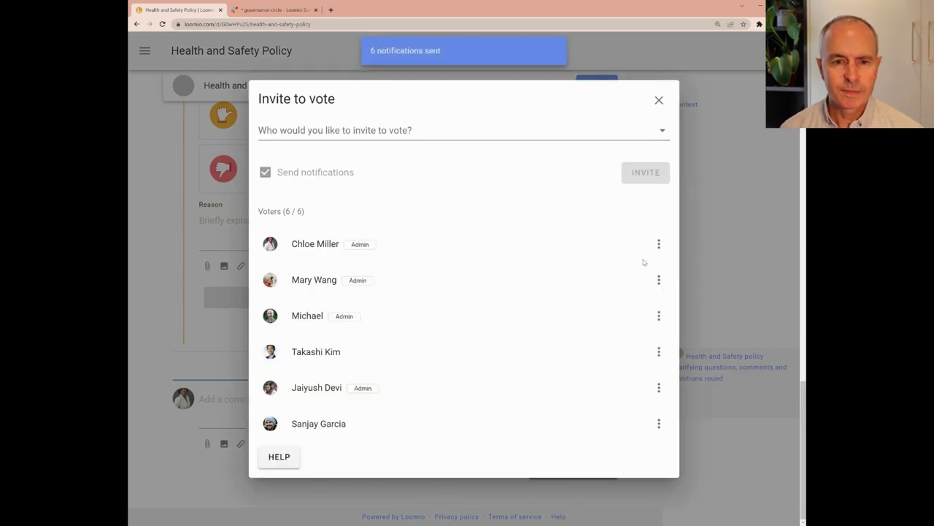
left_click(658, 101)
- Edit the thread's context to begin with "UPDATE: A questions and comments round is now underway. Go to the poll to have your say!"
scroll(675, 308, "up", 5)
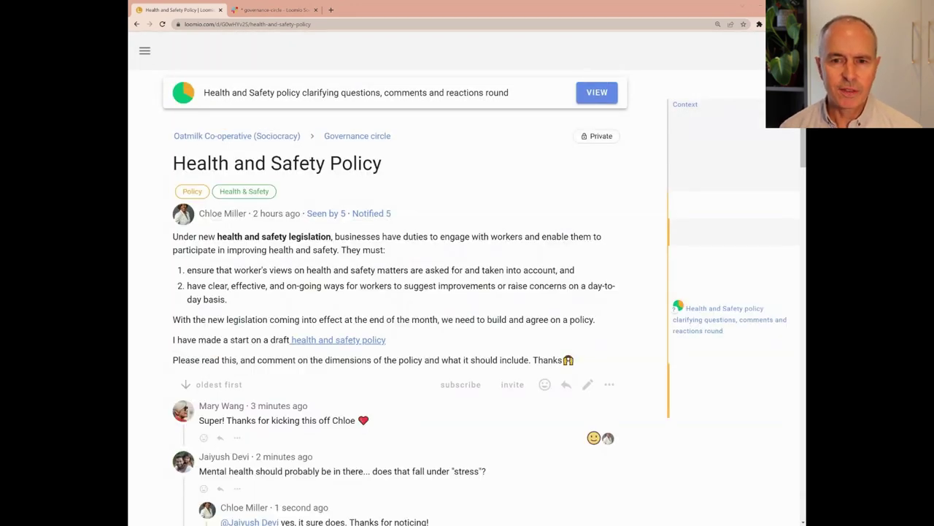
left_click(587, 386)
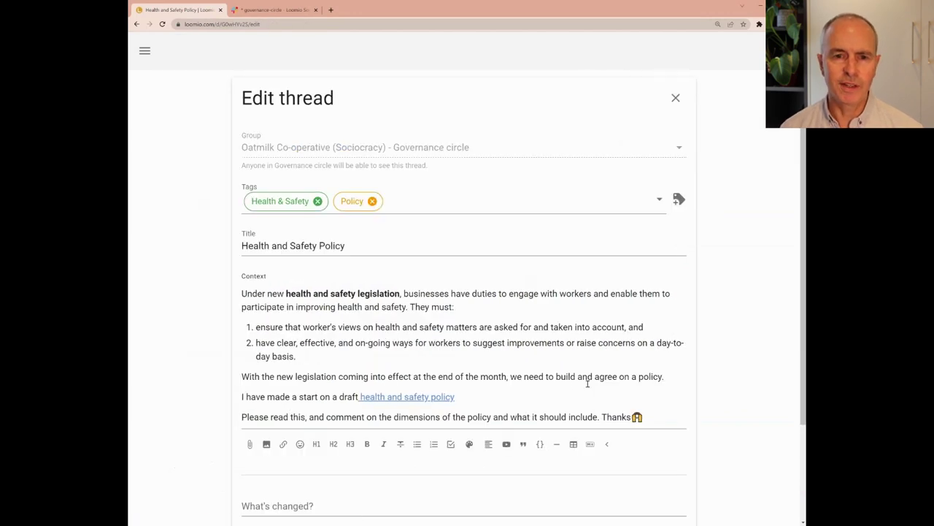
left_click(243, 295)
key("Return")
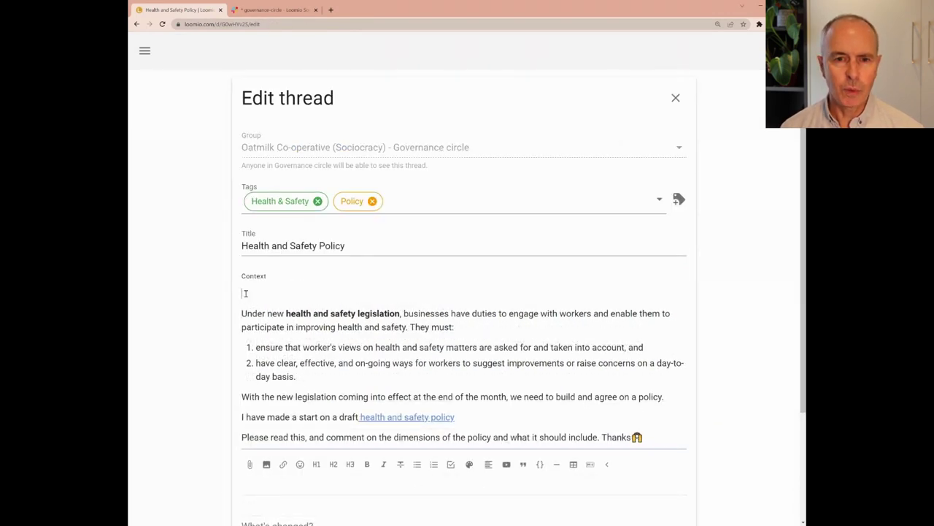
type("UPDATE: A questions and comments round is no")
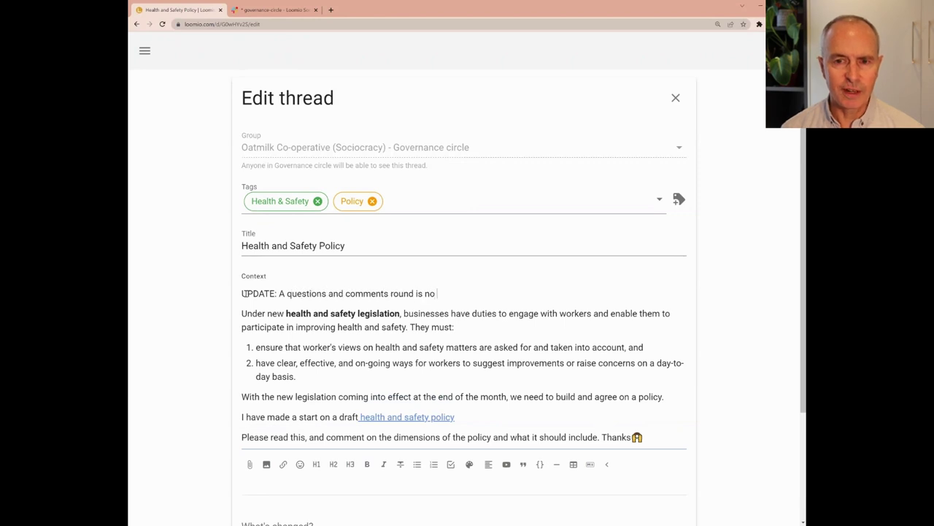
type("w underway. Go to the poll to have your say")
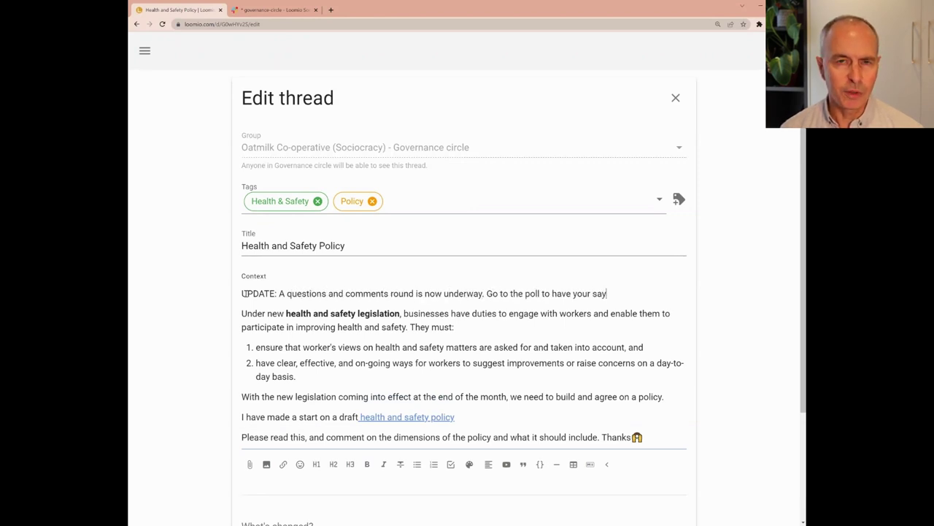
type("!")
- Add a divider line below the update sentence, make "UPDATE:" bold, and save the thread
left_click(556, 464)
left_click(367, 464)
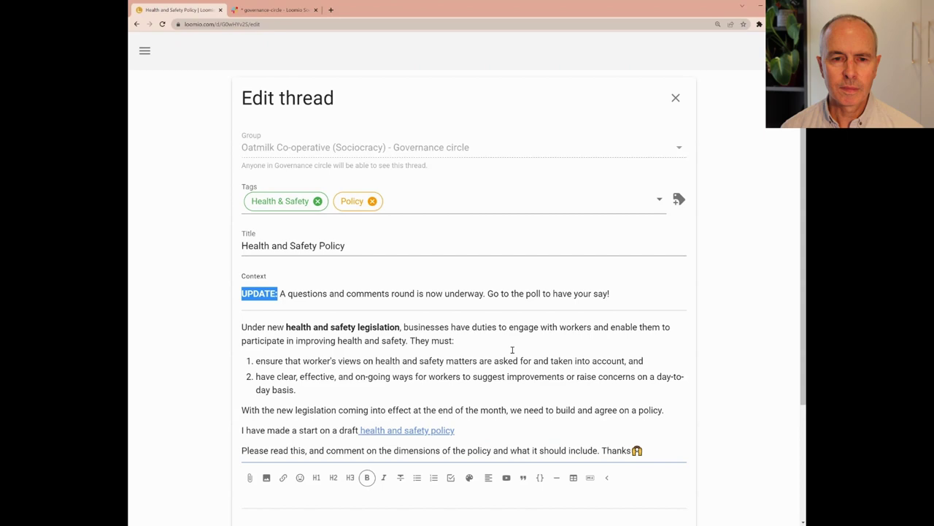
scroll(517, 344, "down", 3)
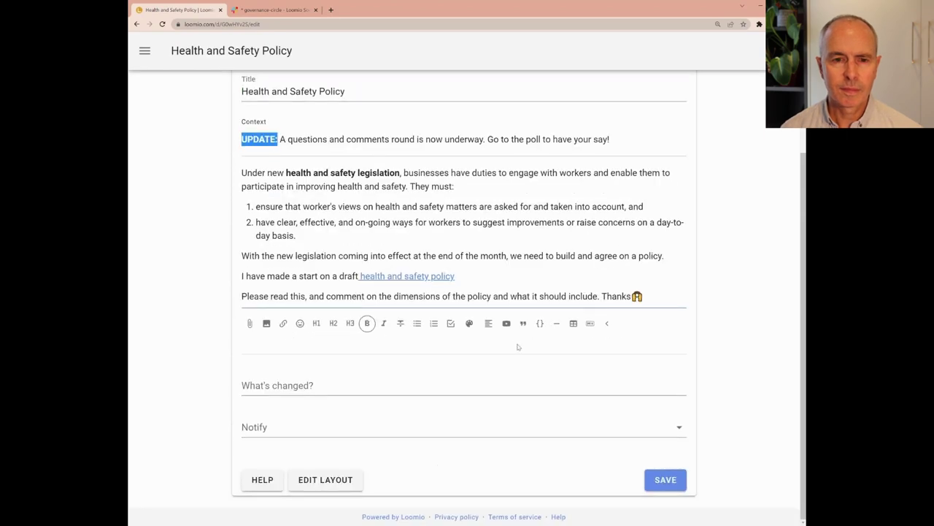
left_click(666, 479)
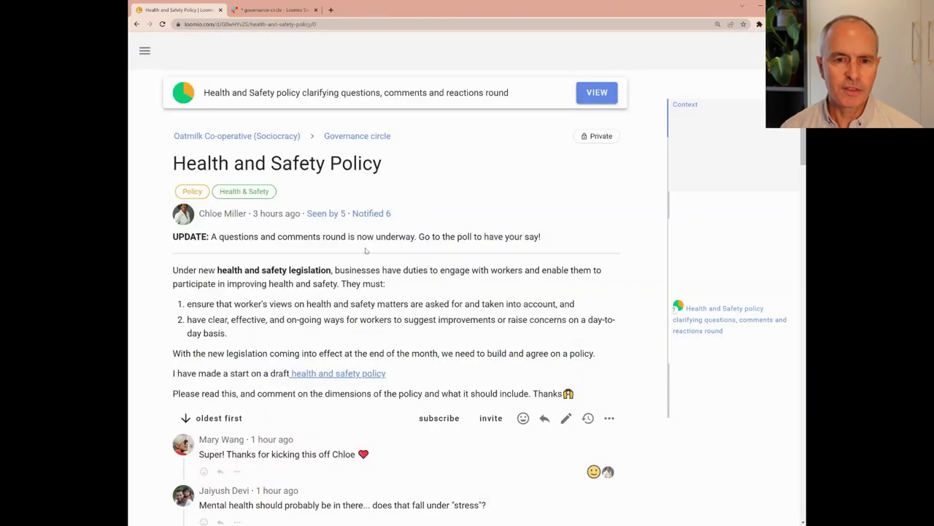
- Open the sense check poll and submit a "Looks good" vote with the reason "Thanks for your contributions!"
left_click(595, 94)
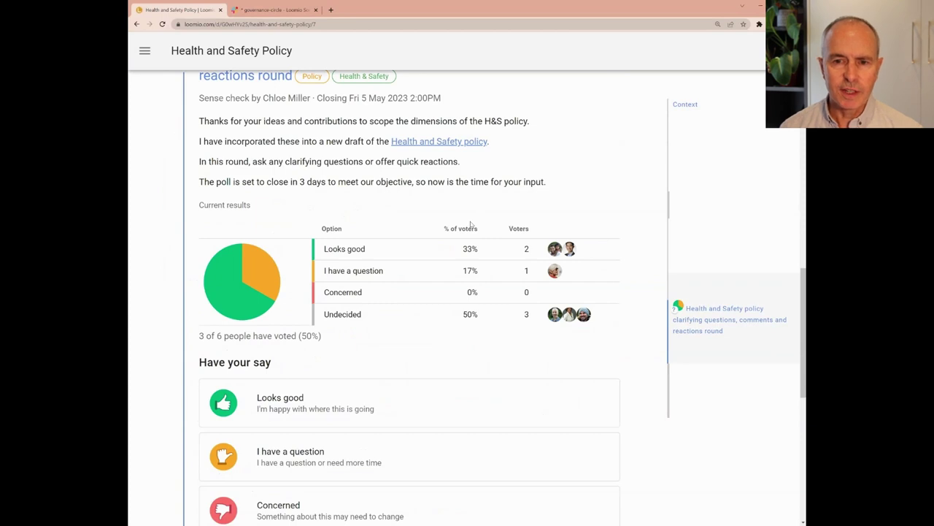
scroll(470, 225, "down", 1)
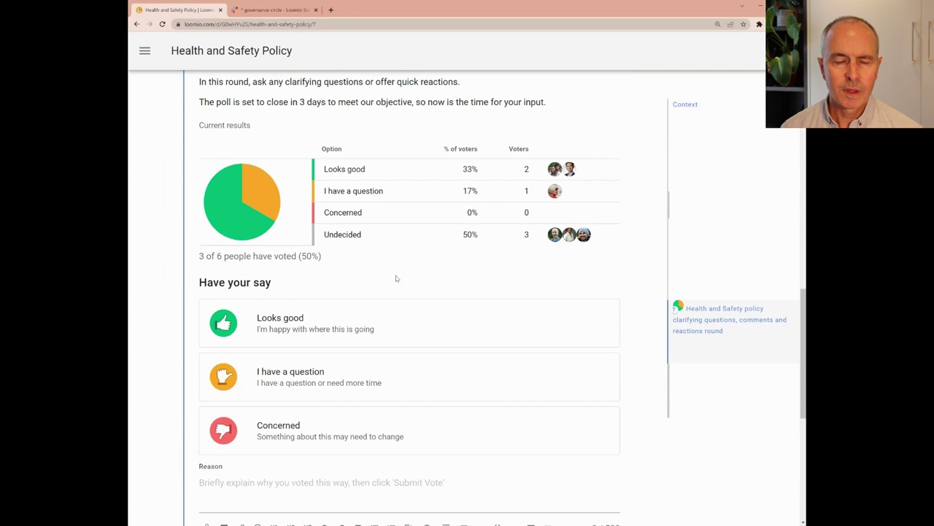
scroll(395, 276, "down", 4)
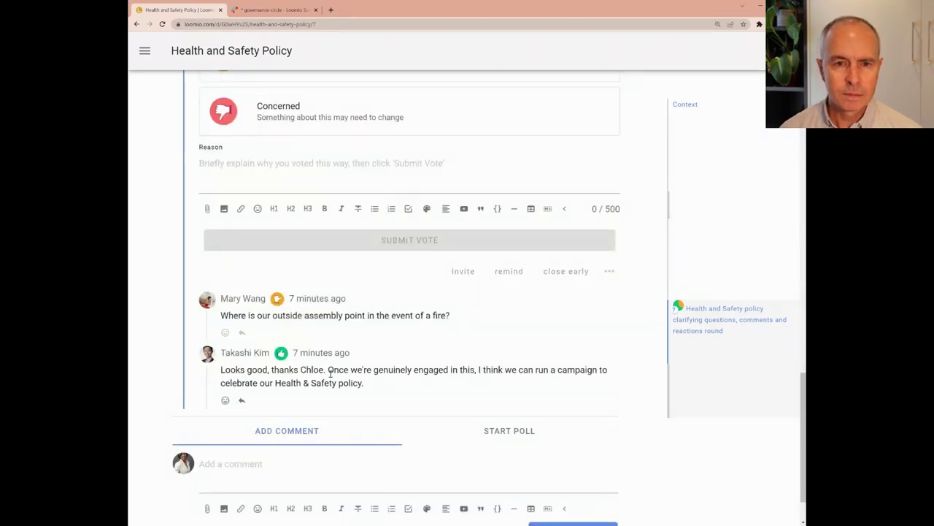
scroll(430, 330, "up", 2)
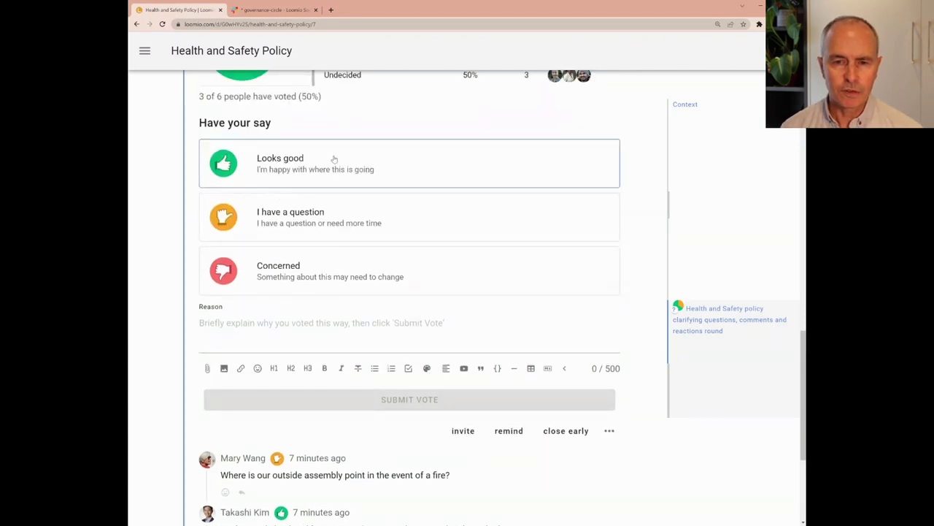
left_click(334, 159)
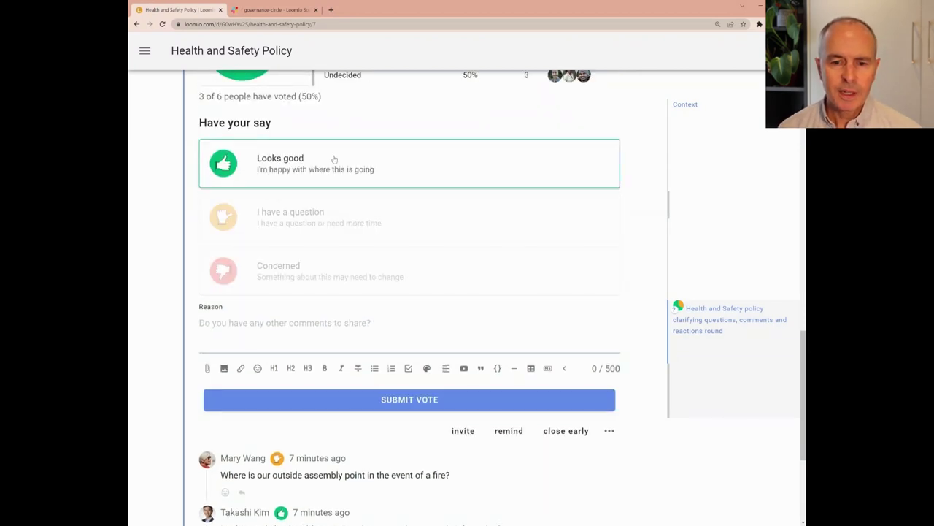
type("Thanks for your cont")
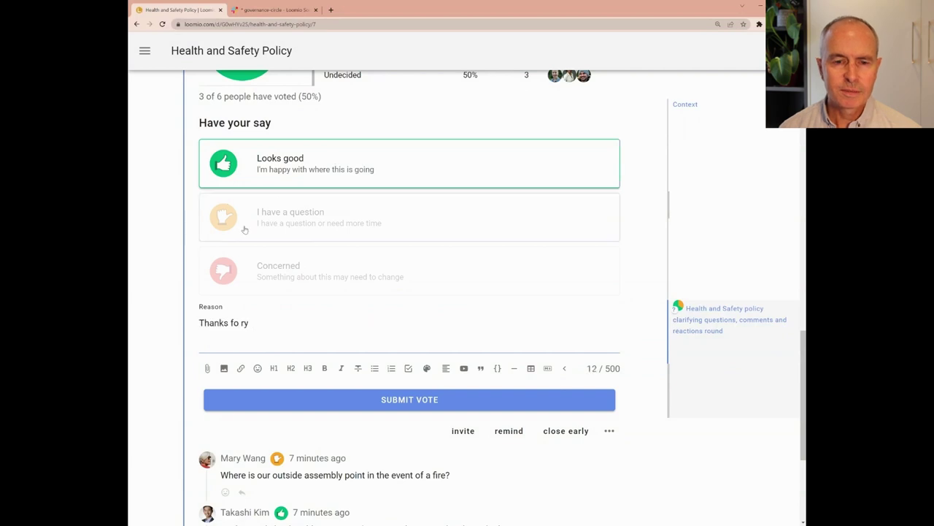
type("ributions!")
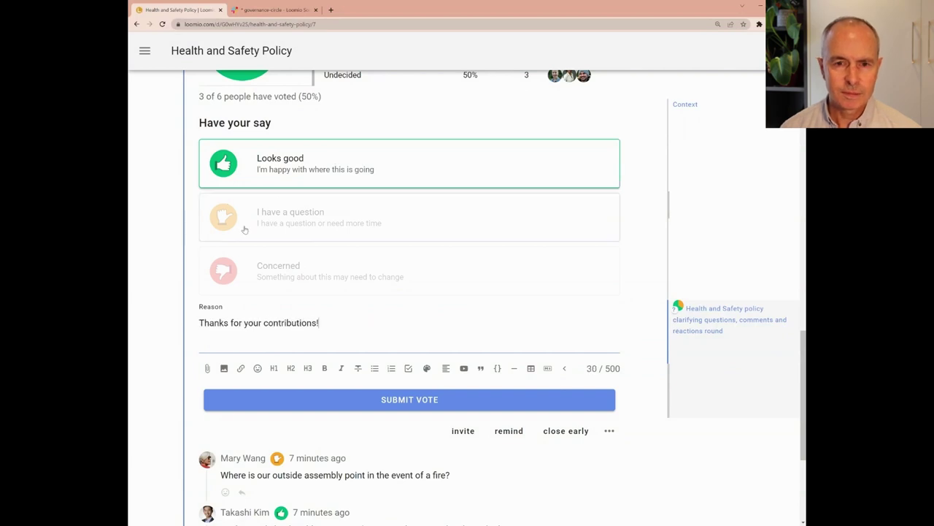
left_click(391, 401)
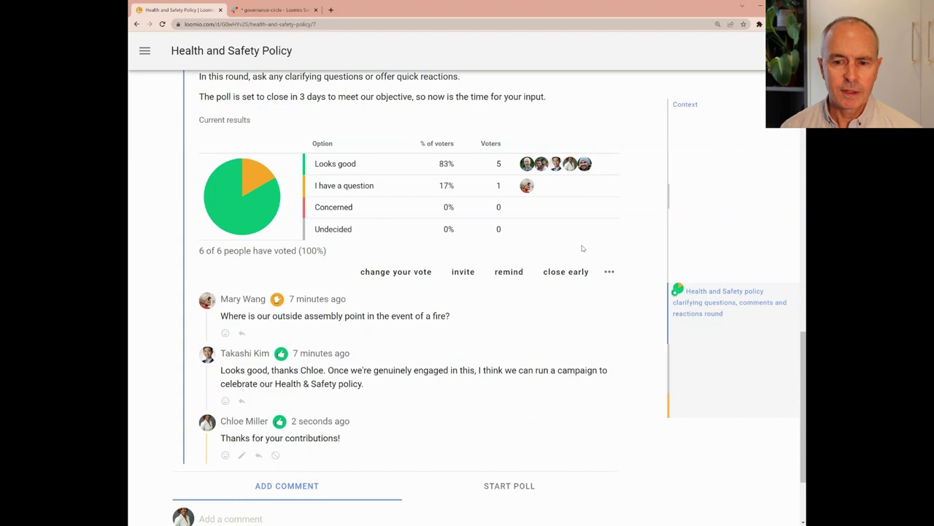
- Close the sense check early and write an outcome thanking members, promising to answer questions, incorporate feedback and move to the Consent round
left_click(566, 271)
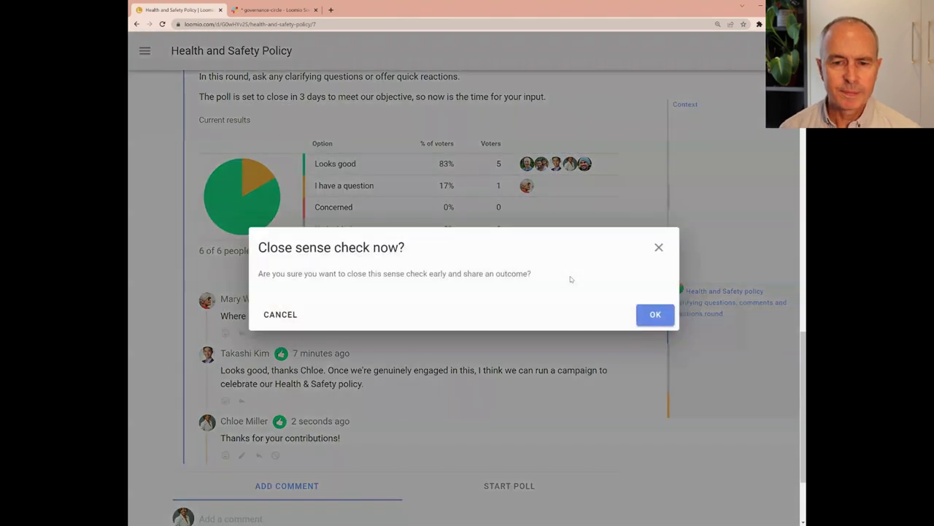
left_click(651, 315)
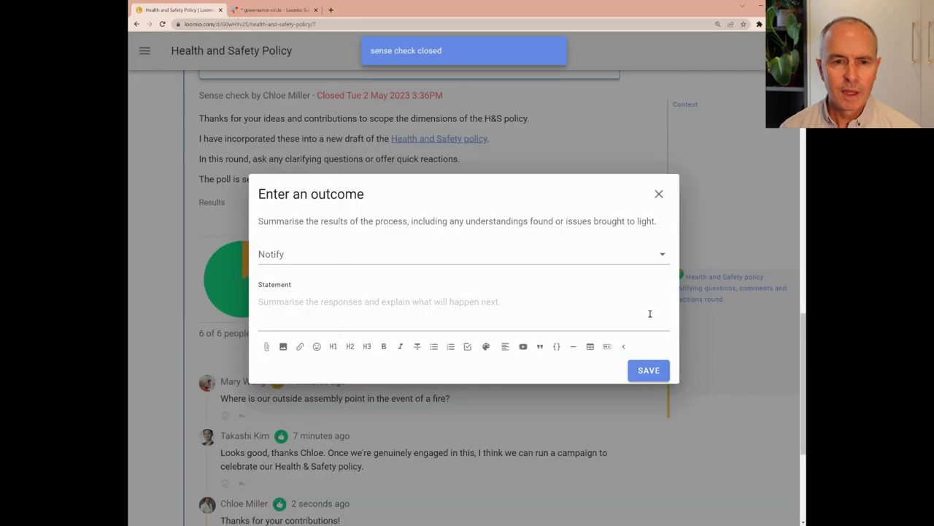
type("Thanks for your comments and questions. I will respond to questions, and incorporate your feedback in the policy. Then we will be ready to move to the Consent round.")
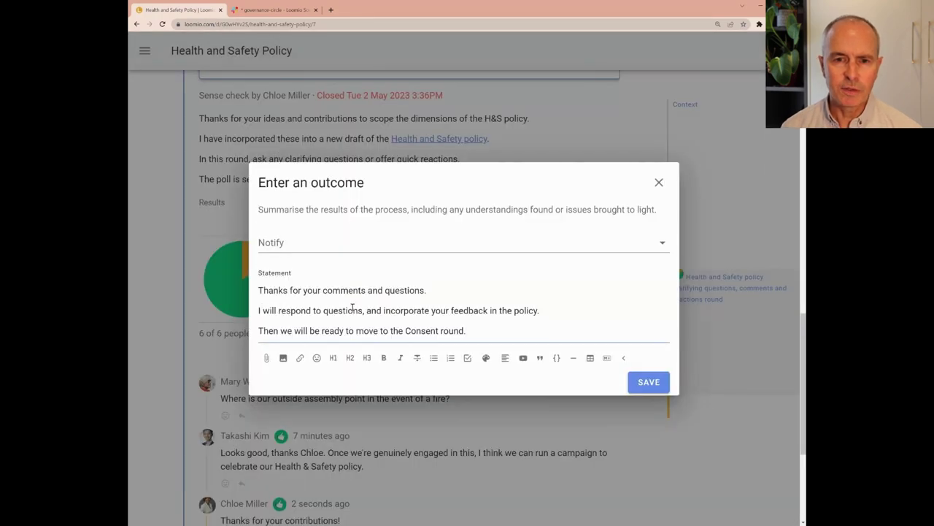
- Set the outcome to notify Members of Governance circle and Slack Governance Circle, save it, and check its post in Slack's governance-circle channel
left_click(347, 243)
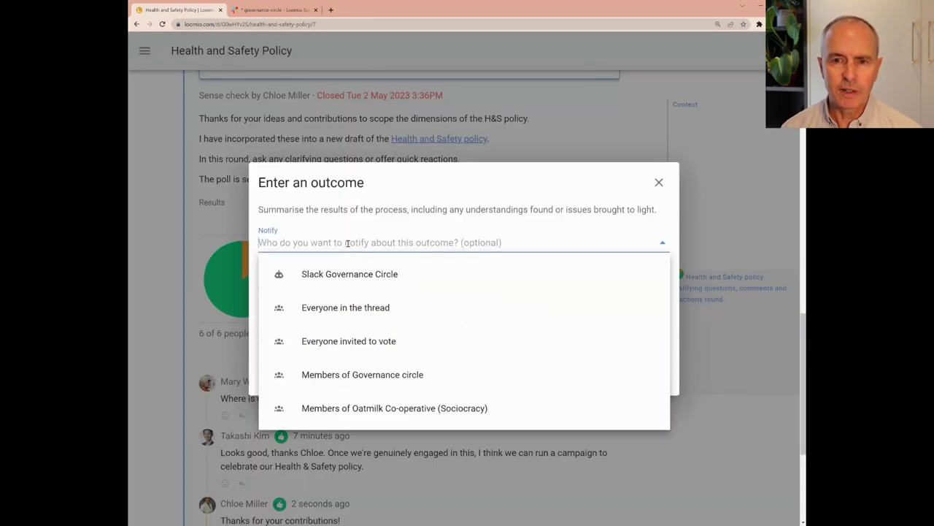
left_click(340, 376)
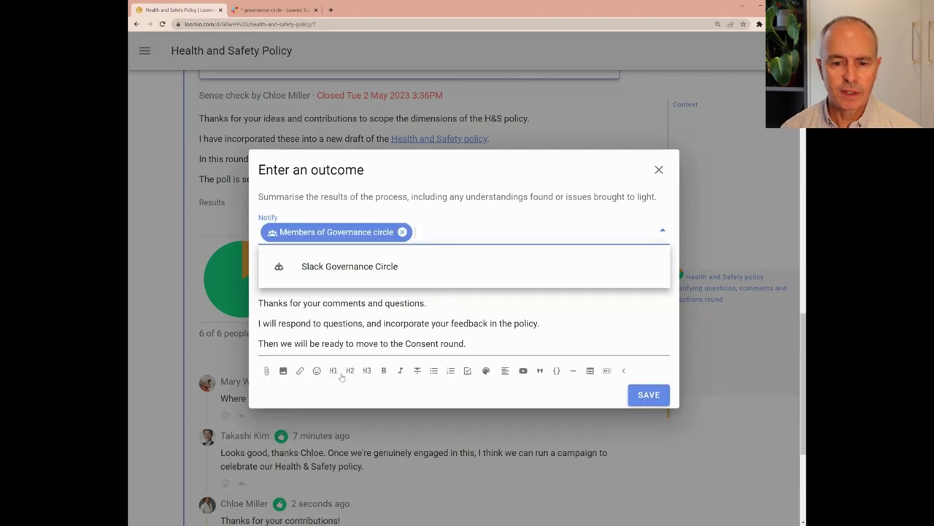
left_click(353, 265)
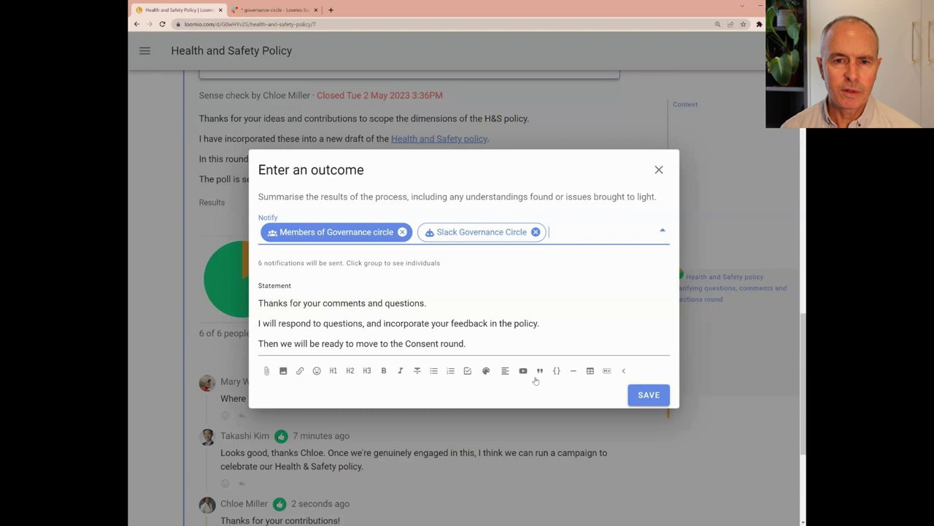
left_click(649, 395)
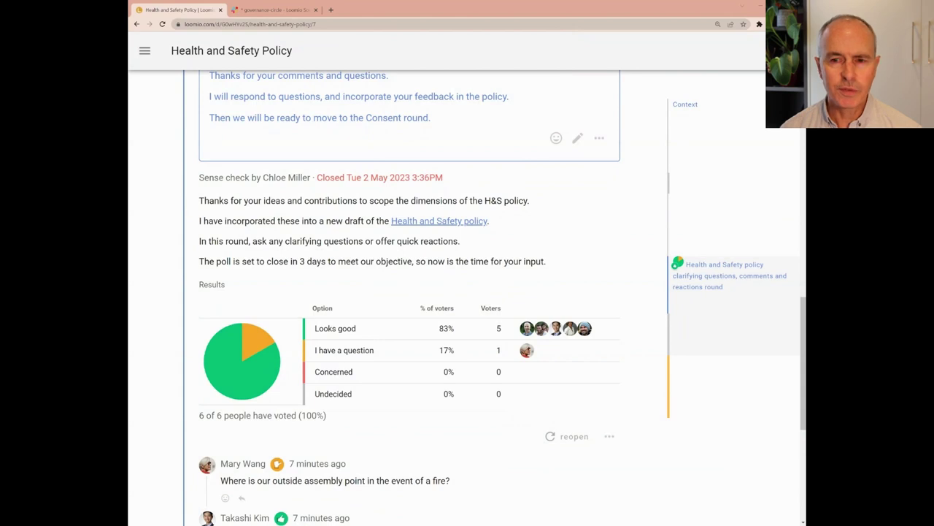
scroll(627, 324, "up", 2)
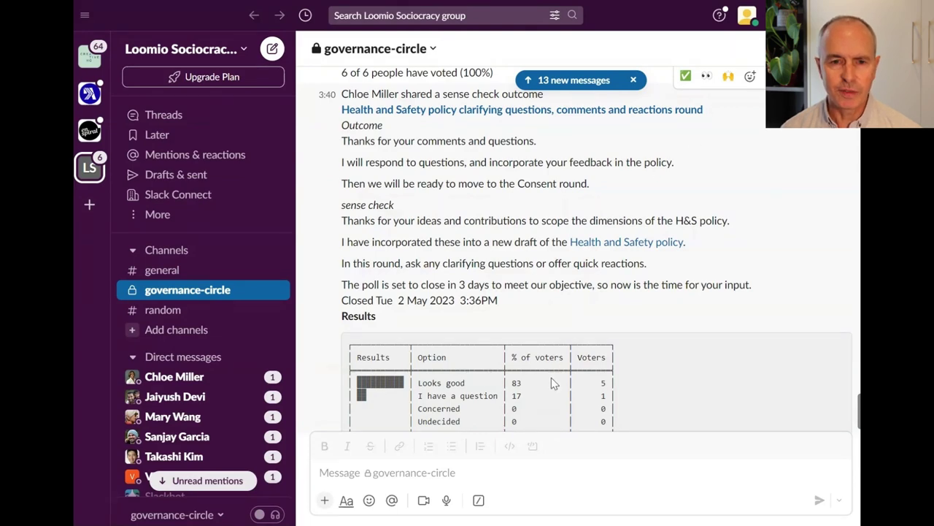
scroll(552, 379, "down", 2)
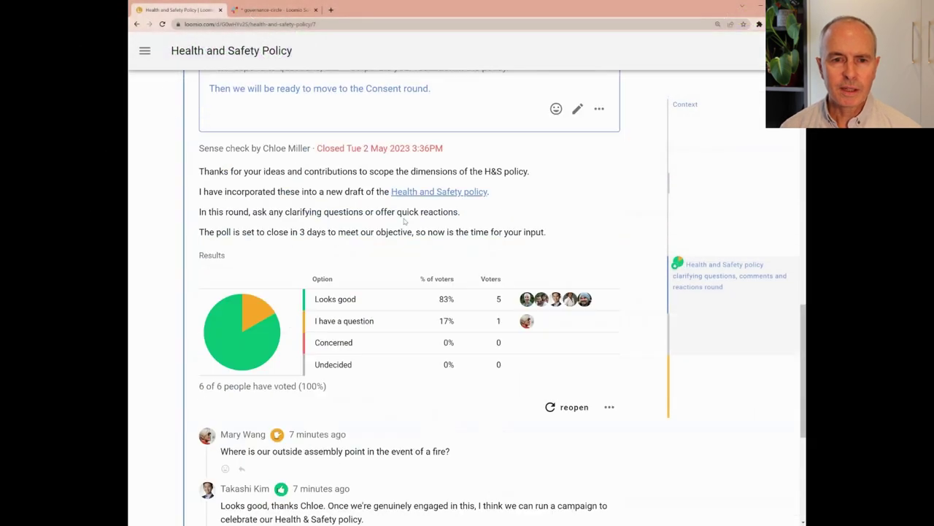
- Reply to the fire assembly question that the point is out the front of St. James and the policy's evacuation section has been updated
scroll(405, 225, "down", 3)
scroll(404, 225, "down", 1)
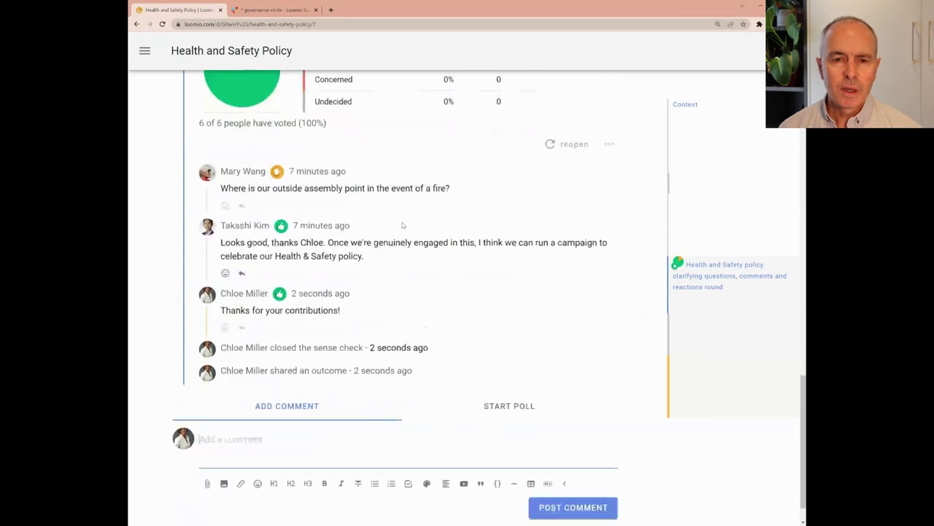
left_click(243, 206)
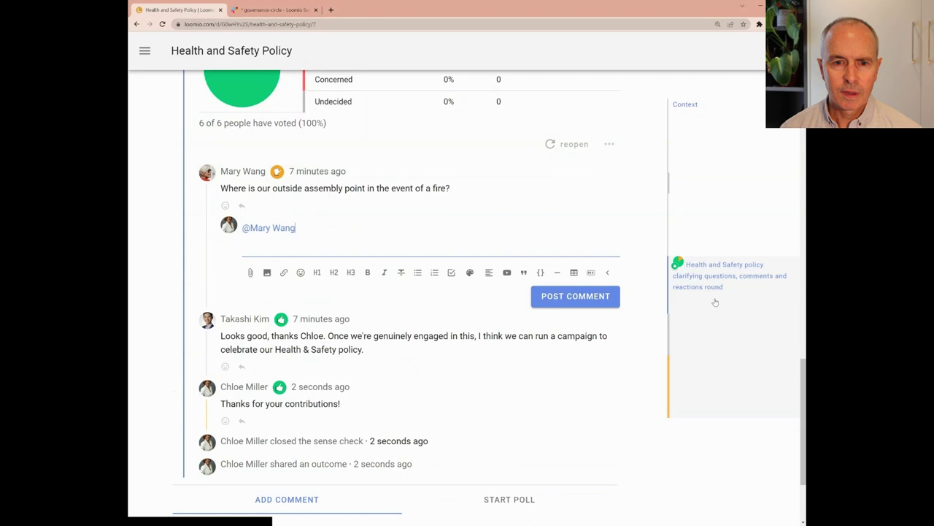
type("the outside assembly point is out the front of St. James. I have updated the evacuation section of the policy with further details.")
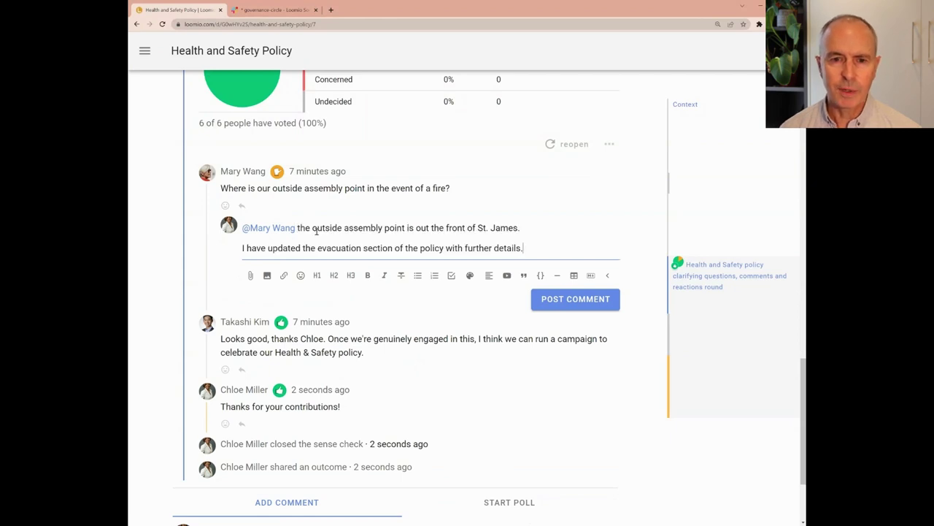
left_click(575, 298)
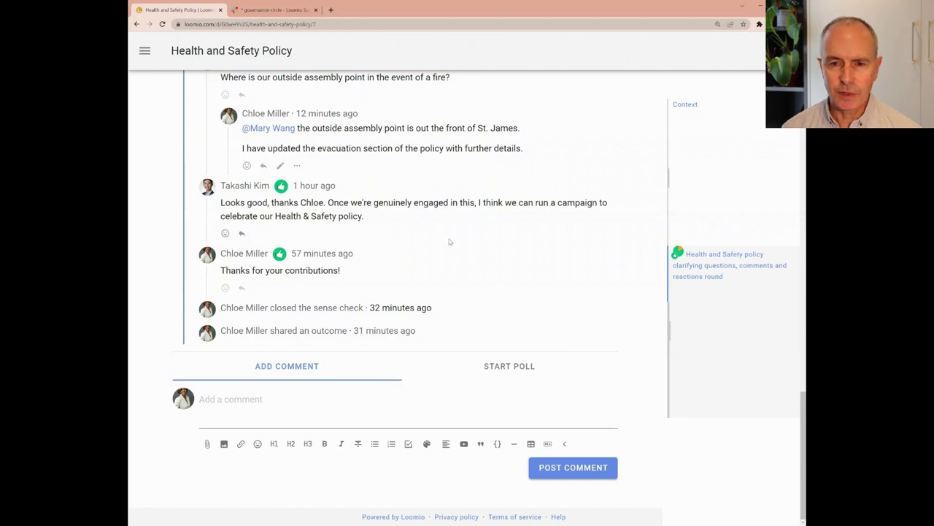
- Create a new consent poll in the thread with the title "I propose we adopt the Health and Safety policy"
left_click(485, 367)
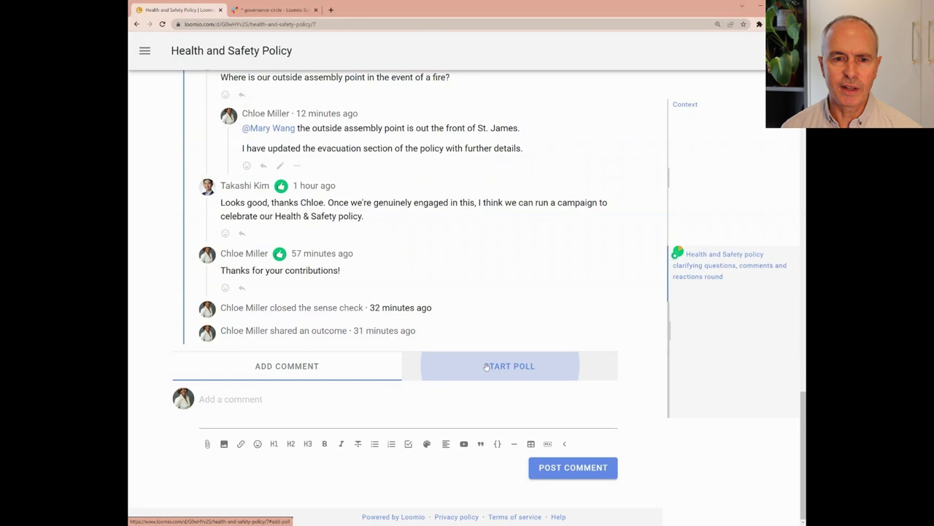
scroll(403, 367, "down", 3)
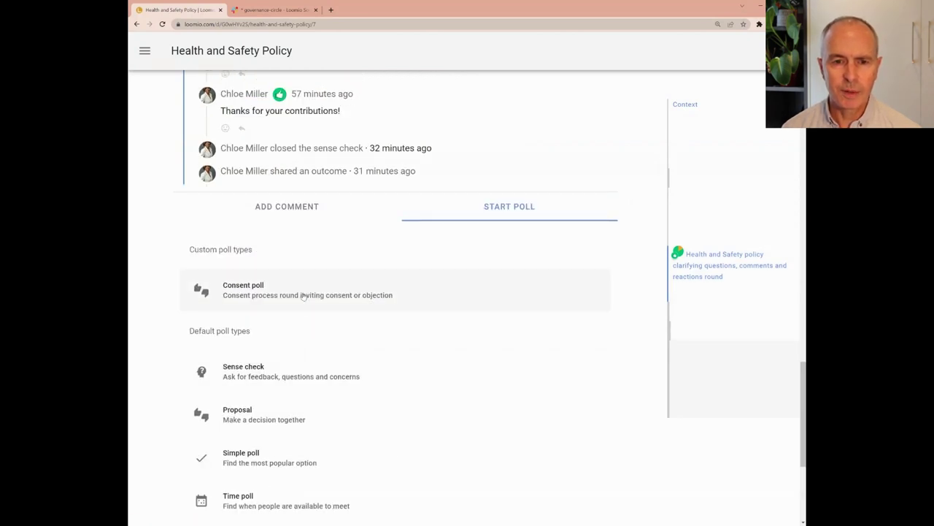
left_click(306, 292)
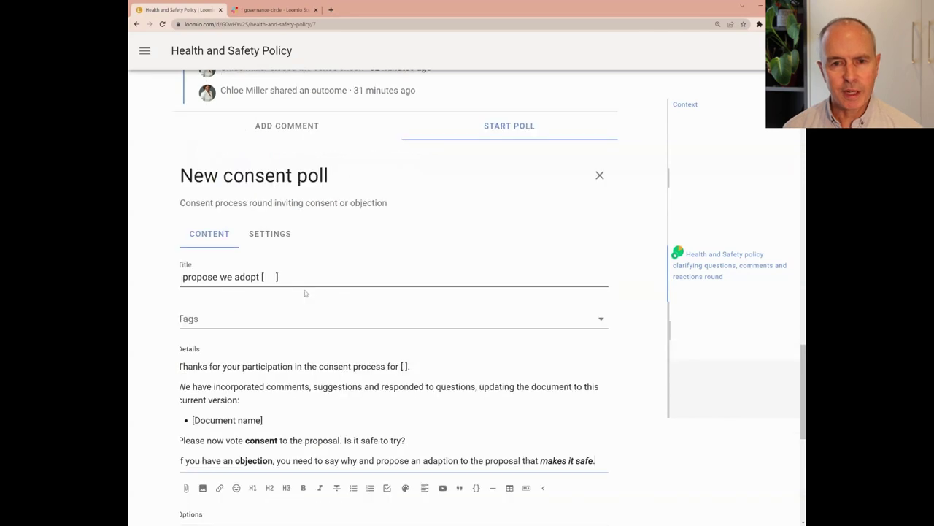
left_click(265, 237)
left_click_drag(265, 236, 292, 236)
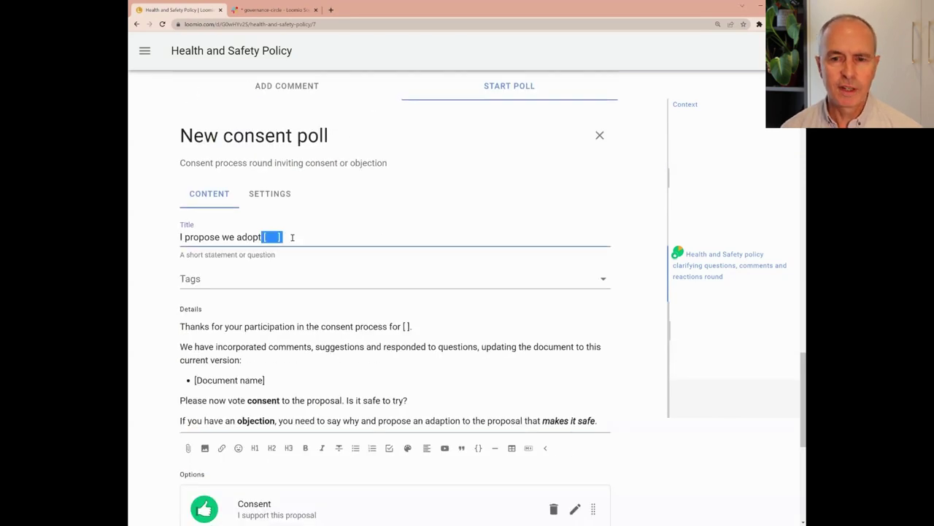
key("BackSpace")
type("the Health and Safety policy")
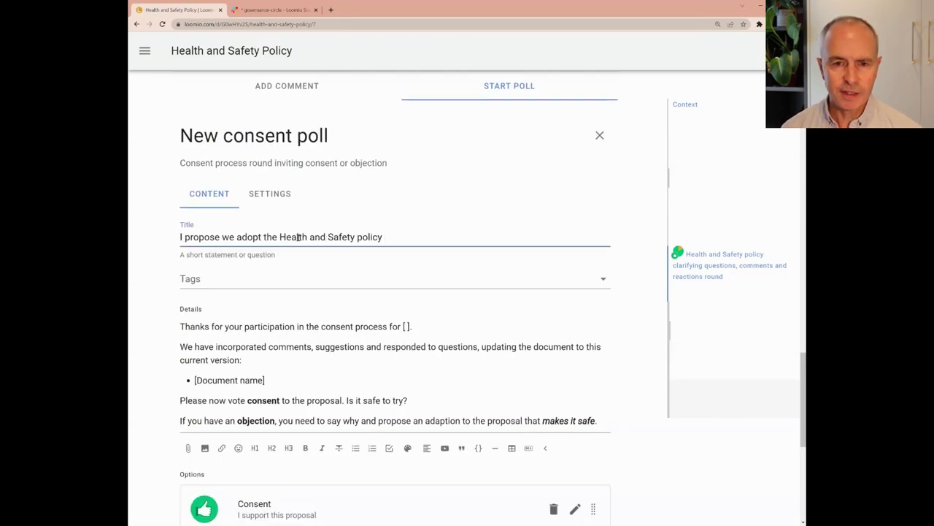
- Tag the consent poll with Policy and Health & Safety
left_click(214, 282)
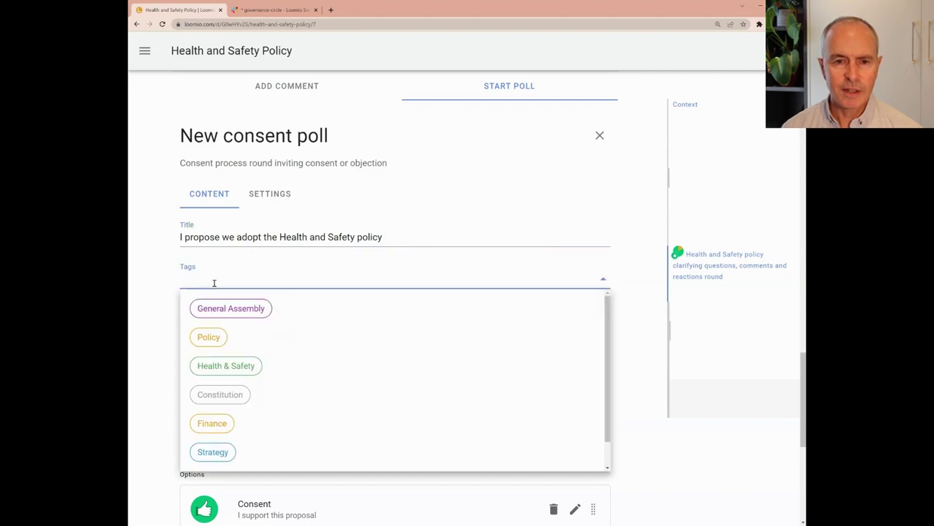
left_click(207, 341)
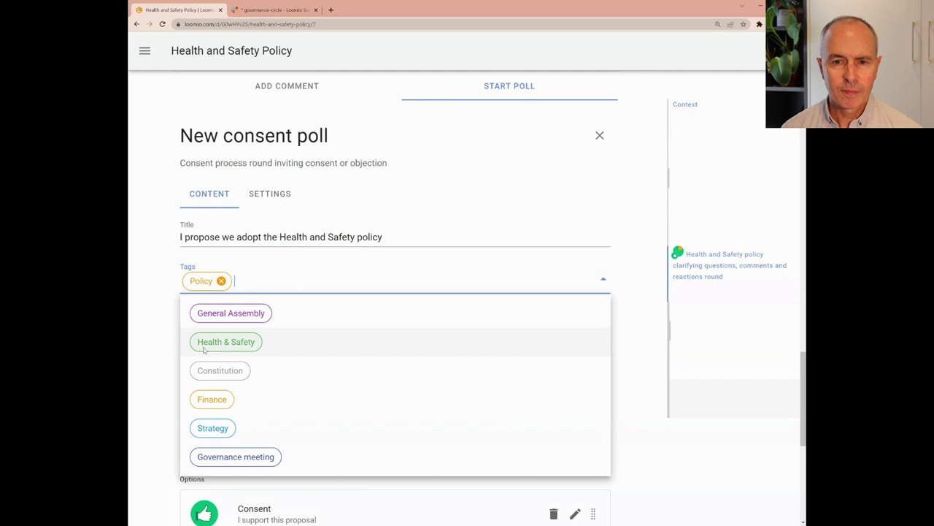
left_click(205, 348)
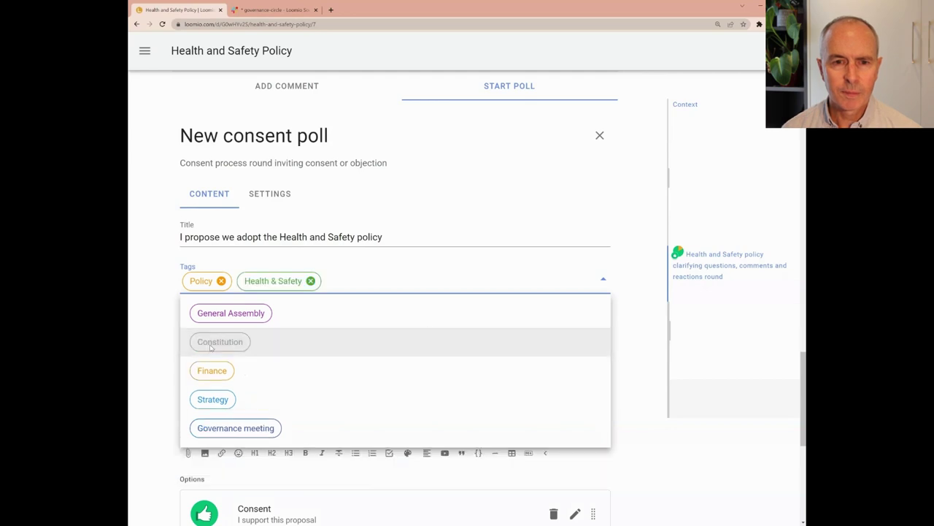
left_click(167, 300)
- Replace the placeholders in the poll's details with "Health and Safety policy", making the document bullet a link to the policy
left_click_drag(401, 330, 410, 332)
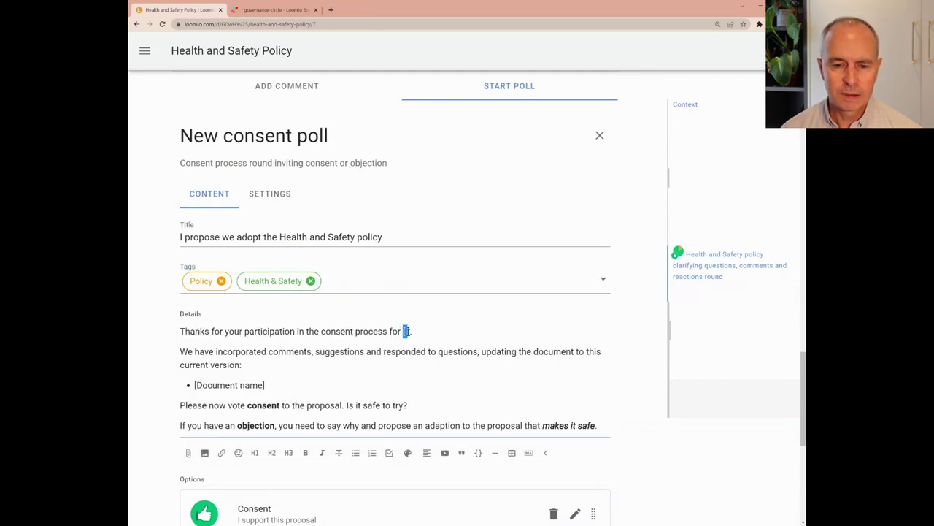
type("Health and Safety policy")
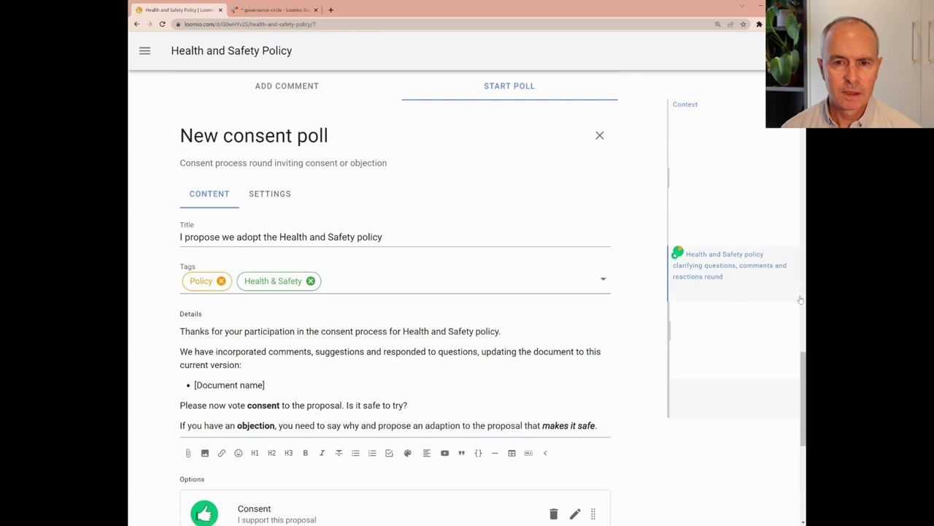
left_click_drag(272, 384, 192, 384)
type("Health and Safety policy")
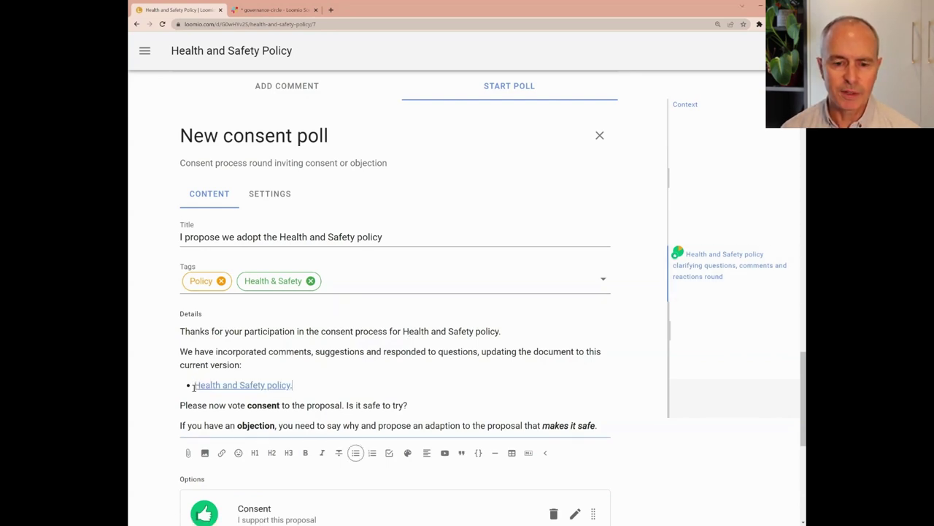
- Review the consent poll's options, closing date and voter eligibility, and start the poll
scroll(341, 386, "down", 2)
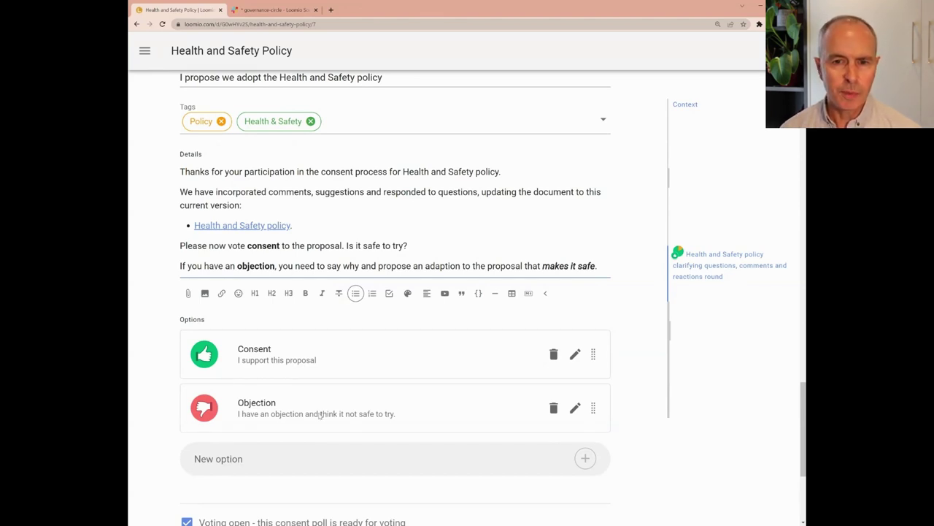
scroll(319, 416, "down", 3)
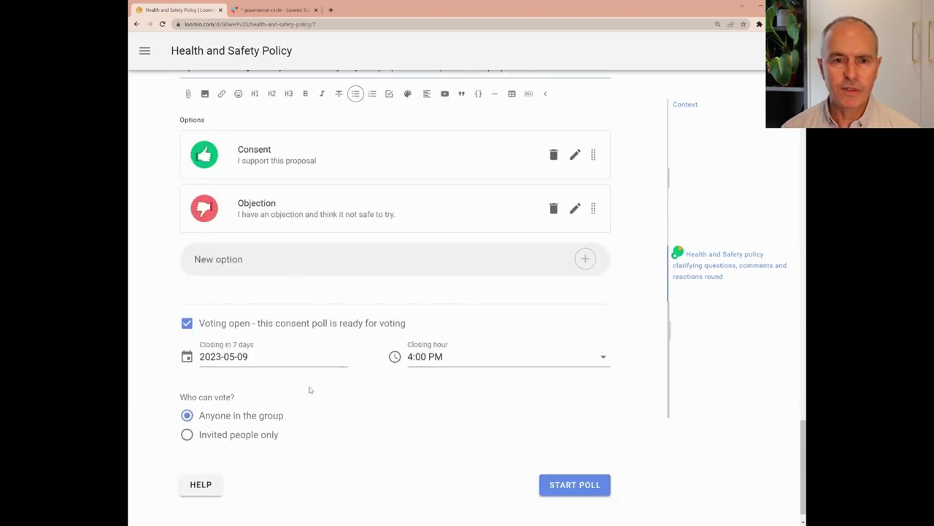
left_click(568, 484)
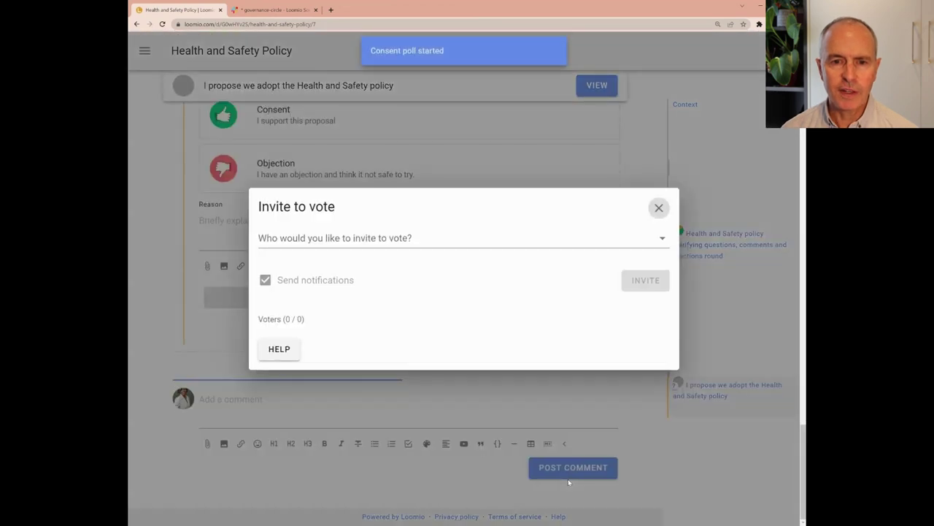
- Invite Members of Governance circle and the Slack Governance Circle channel to vote in the consent poll, with notifications sent
left_click(395, 240)
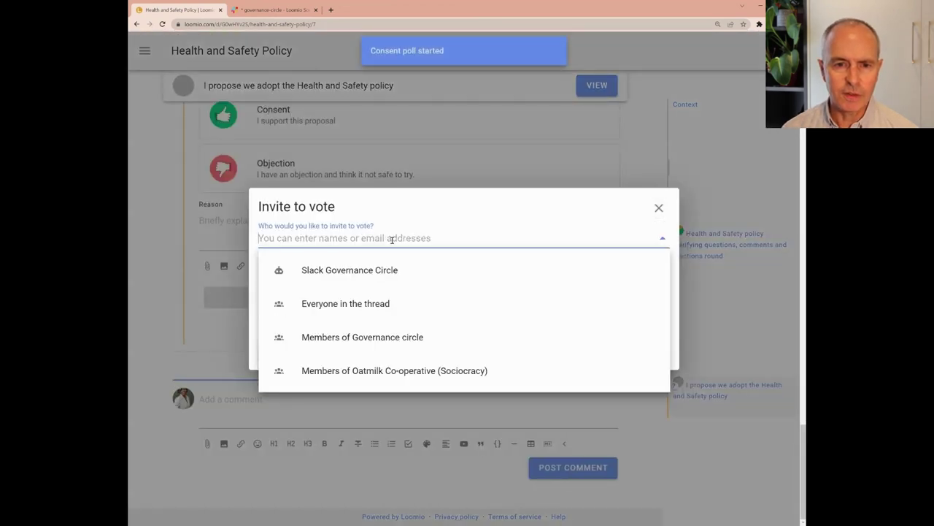
left_click(343, 336)
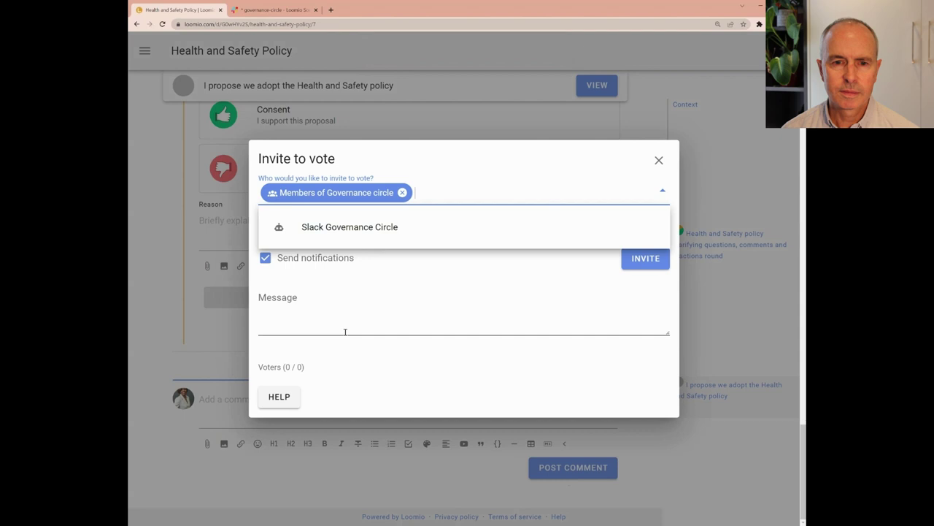
left_click(342, 239)
left_click(649, 261)
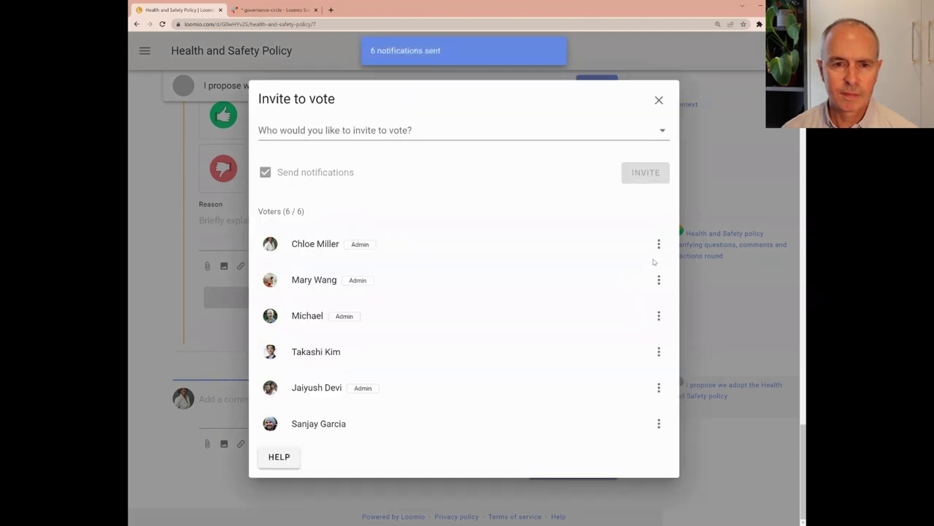
left_click(659, 100)
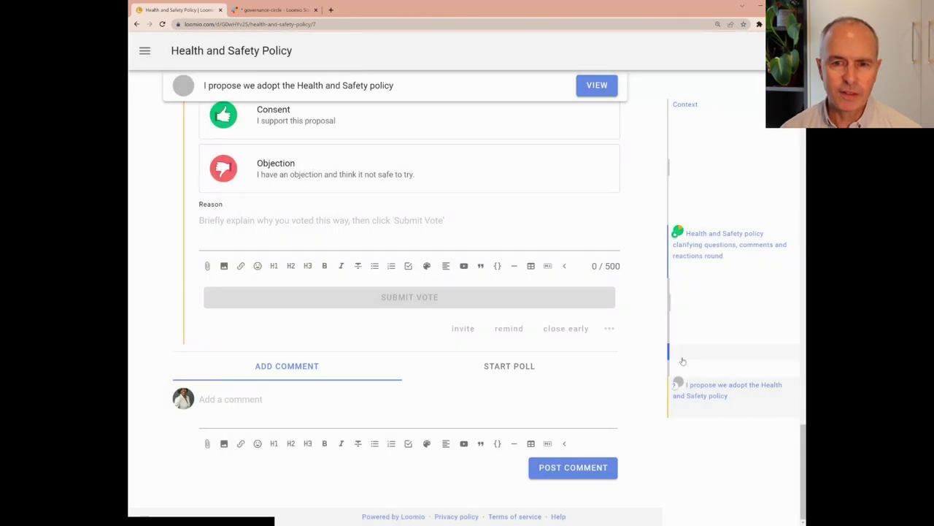
- Vote Objection in the consent poll, giving as reason that the fire safety provisions may not meet legal responsibility and that you will rewrite this section
left_click(714, 392)
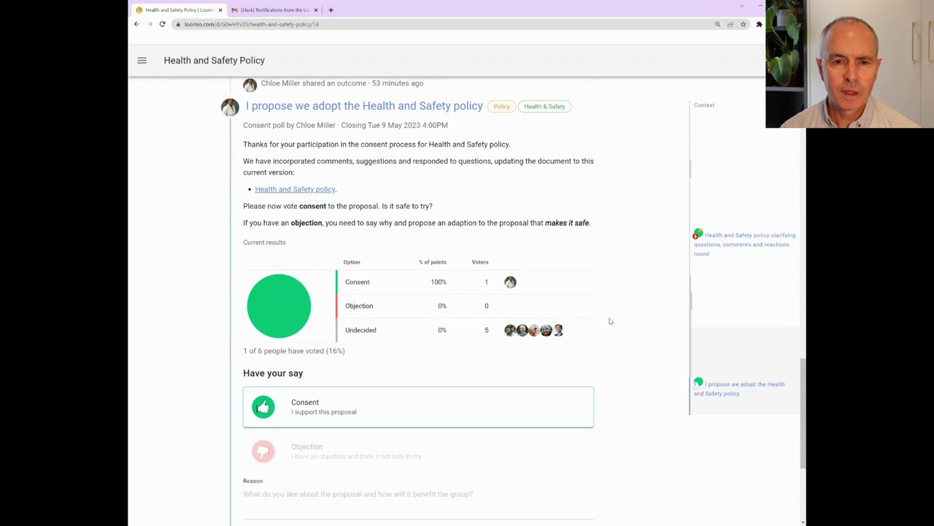
left_click(397, 414)
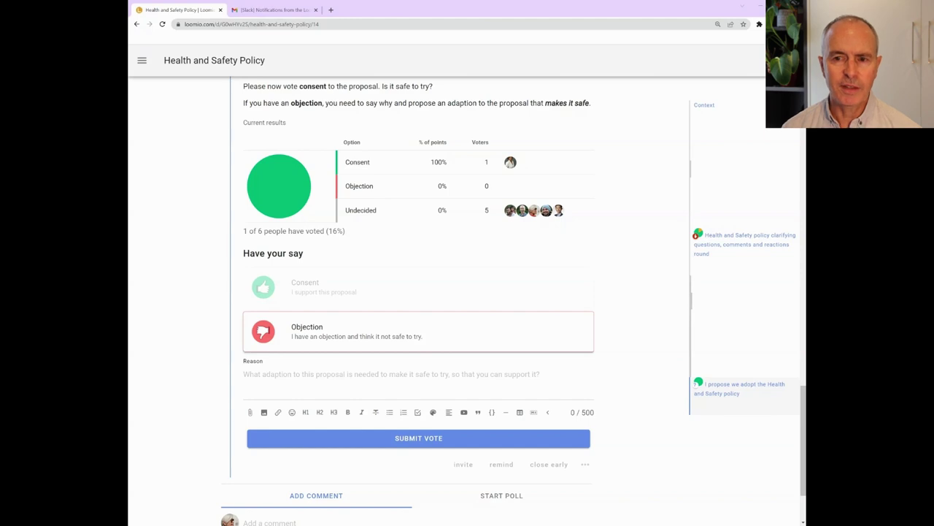
left_click(323, 377)
type("I have an objection to the fire safety provisions. I don't think they are good enough, and may not even meet our legal responsibility.  I will rewrite this section.")
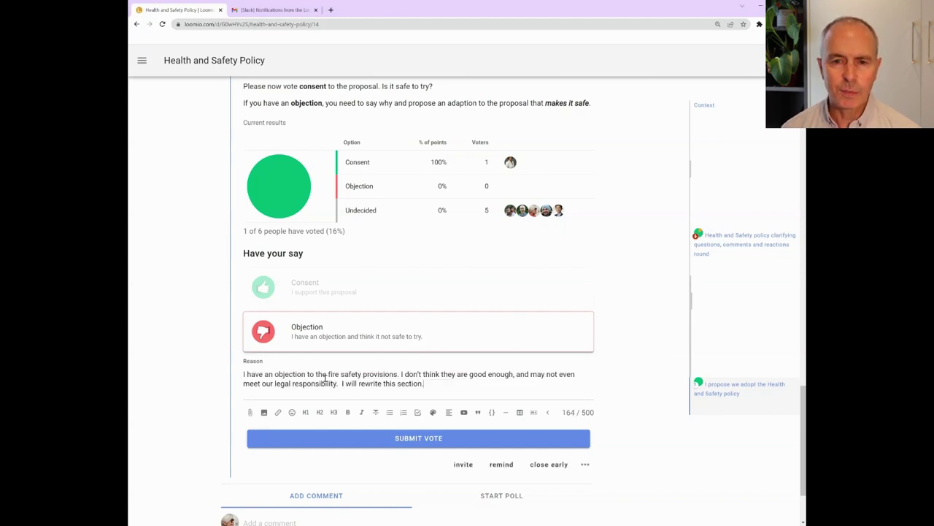
left_click(418, 438)
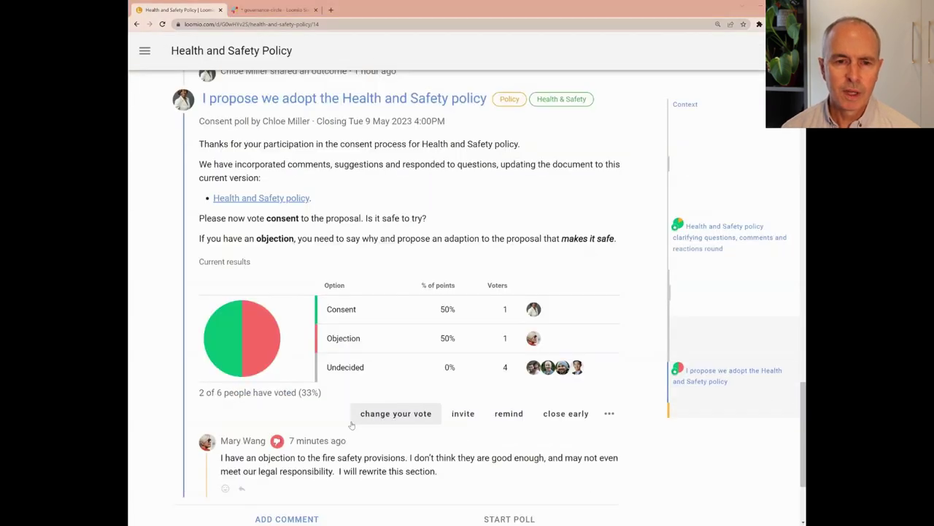
- Reply to the objection with "Oh no! Thanks for noticing this. Can you complete this before the poll closes or do you need more time?"
left_click(242, 488)
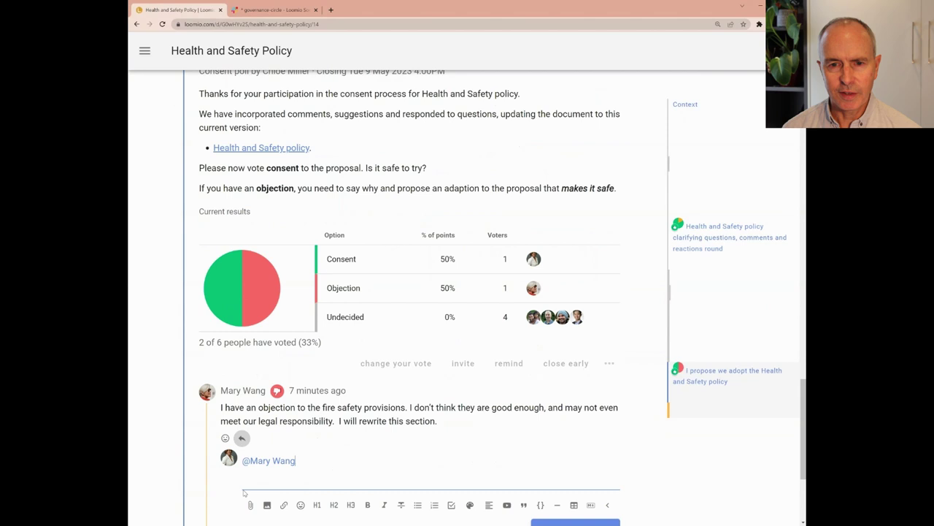
type("Oh no! Thanks for noticing this.  Can you complete this before the poll closes or do you need more time?")
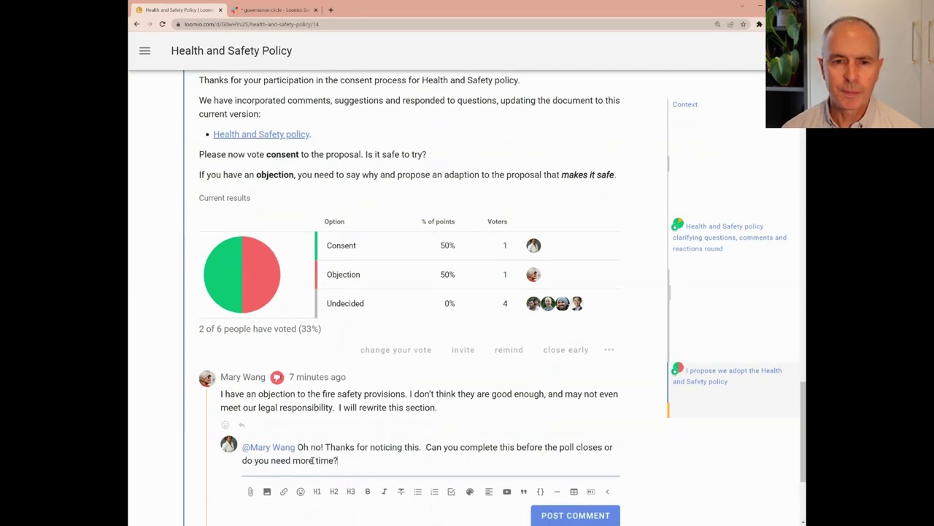
scroll(635, 450, "down", 1)
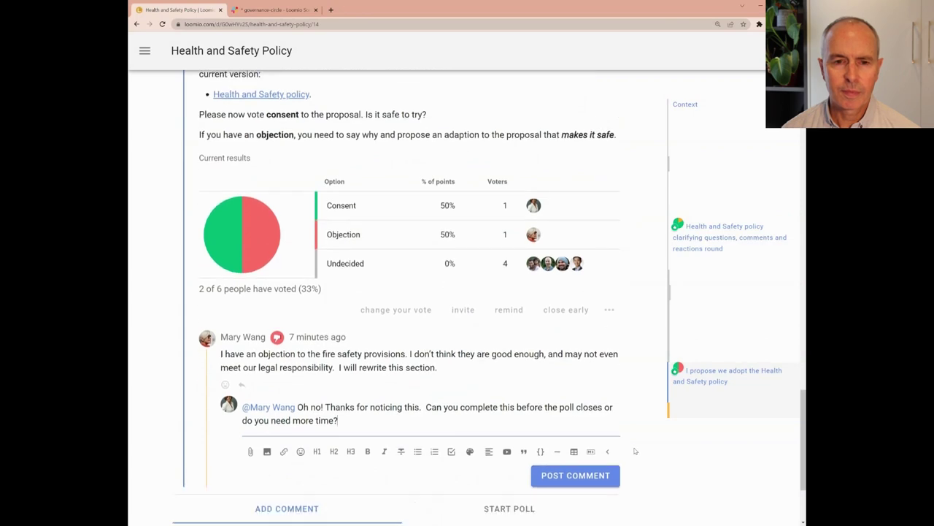
left_click(576, 476)
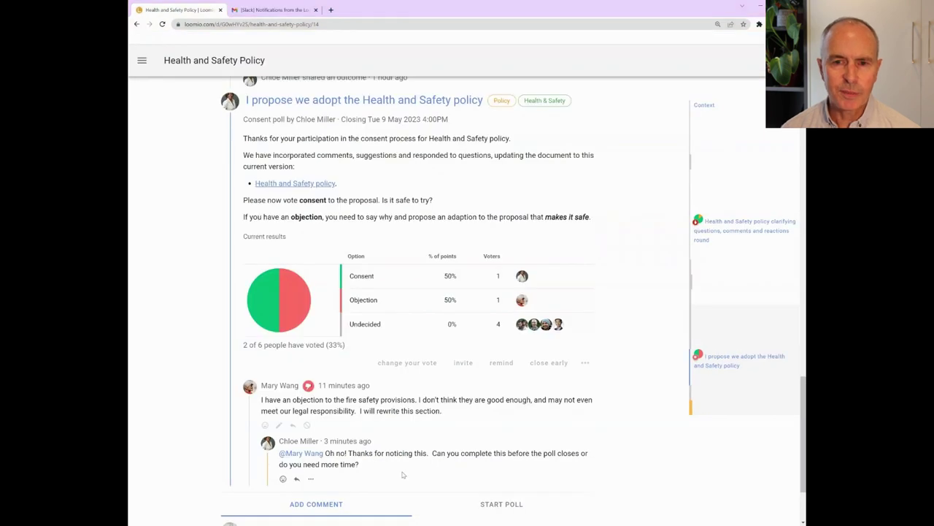
- Change the objecting vote to Consent, replacing the reason with a note that the section is updated, thanks for the patience and a heart emoji
left_click(413, 363)
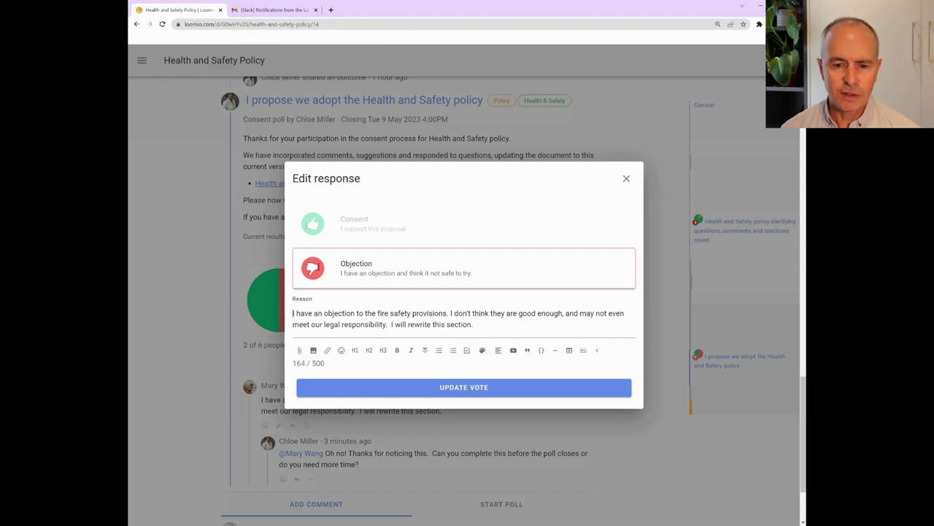
left_click(372, 239)
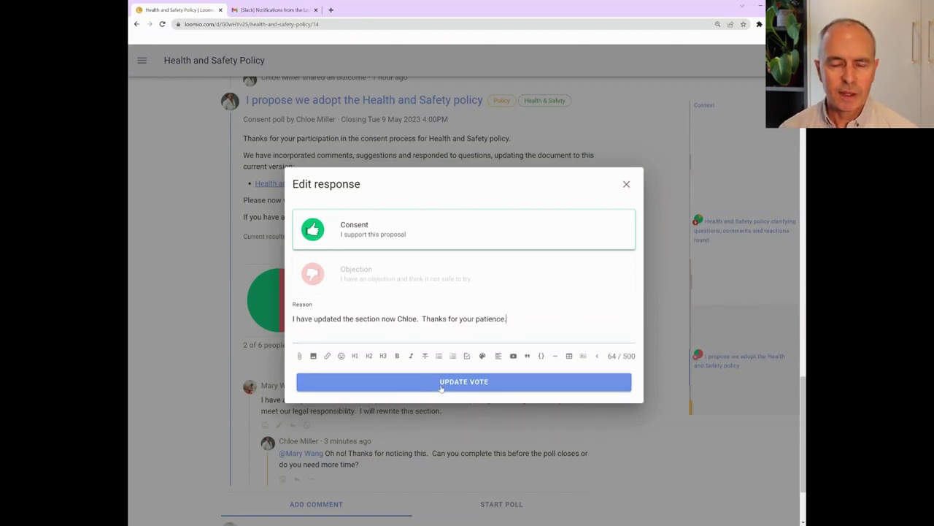
left_click(341, 355)
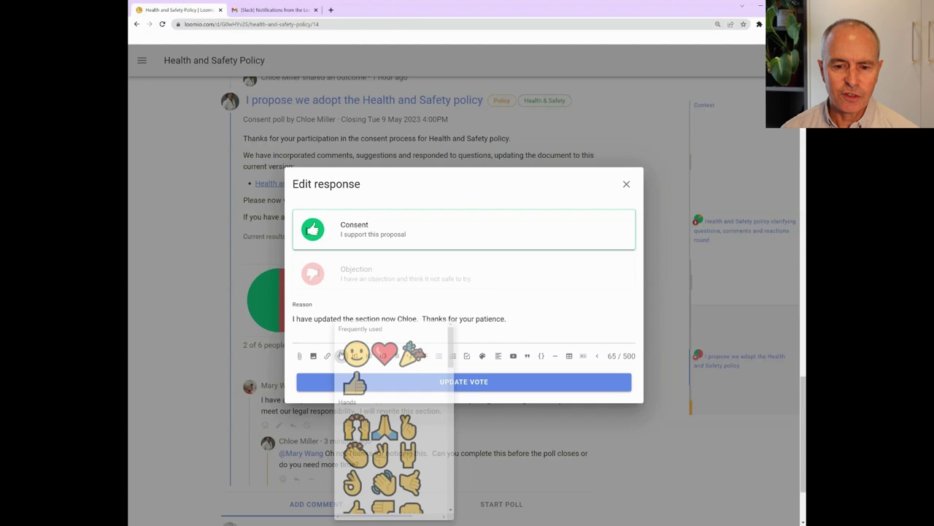
left_click(383, 354)
left_click(490, 386)
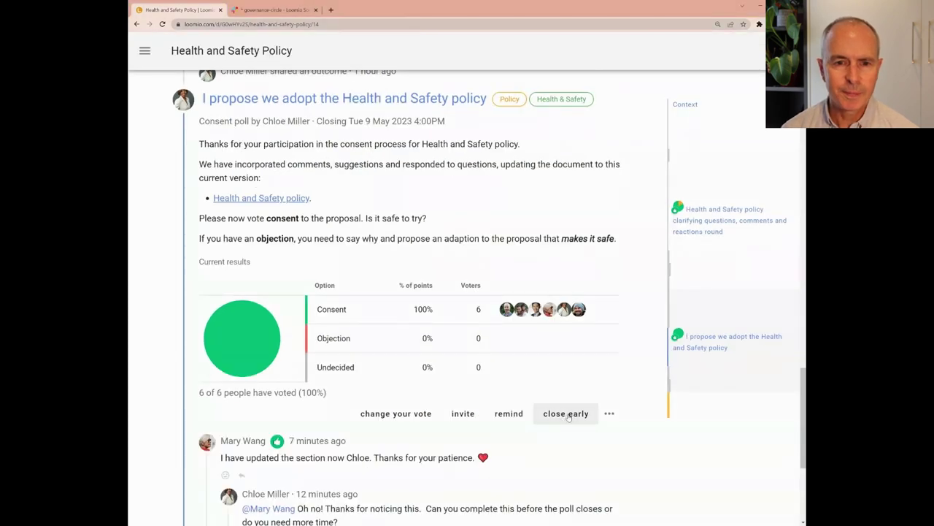
- Close the consent poll early and set its outcome to notify Members of Governance circle and Slack Governance Circle
left_click(566, 413)
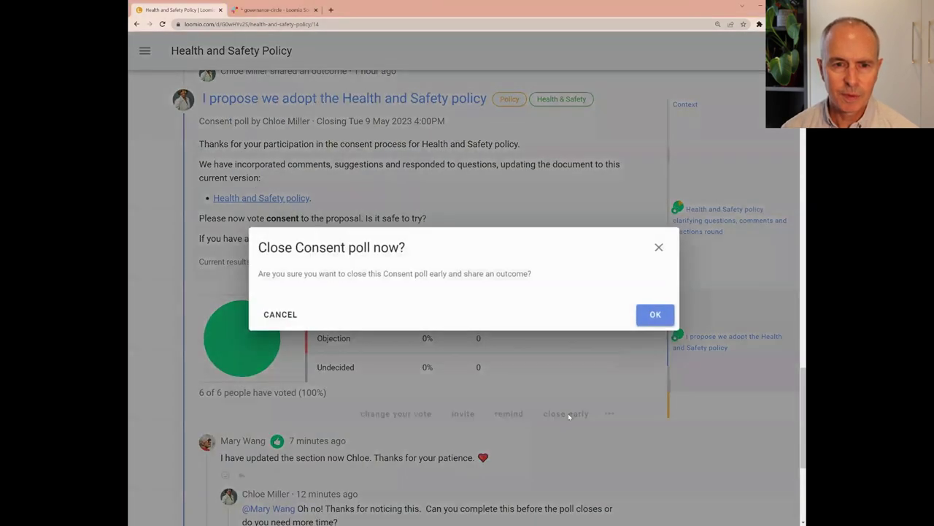
left_click(655, 314)
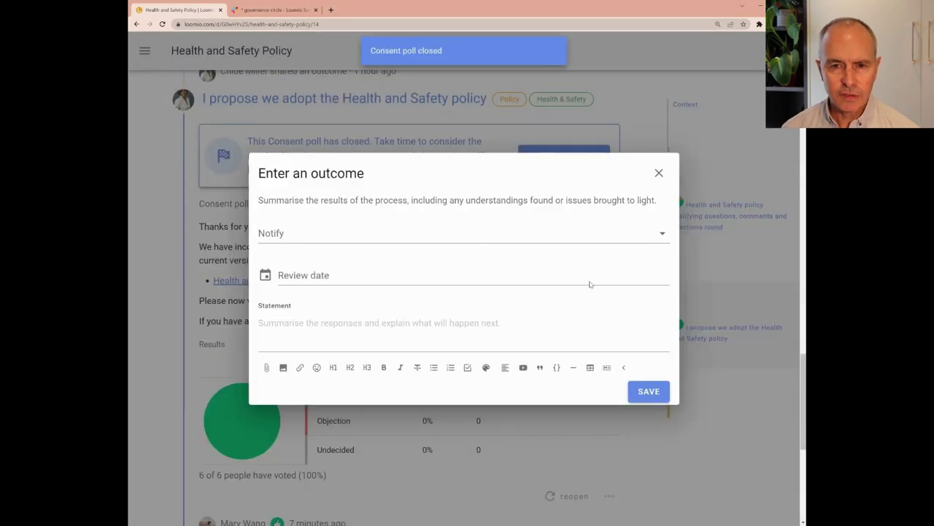
left_click(411, 232)
left_click(348, 364)
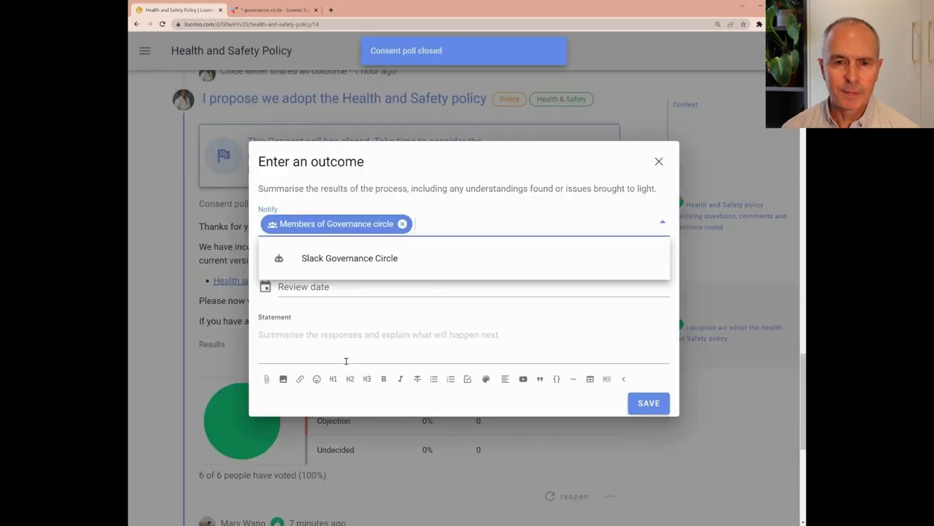
left_click(347, 258)
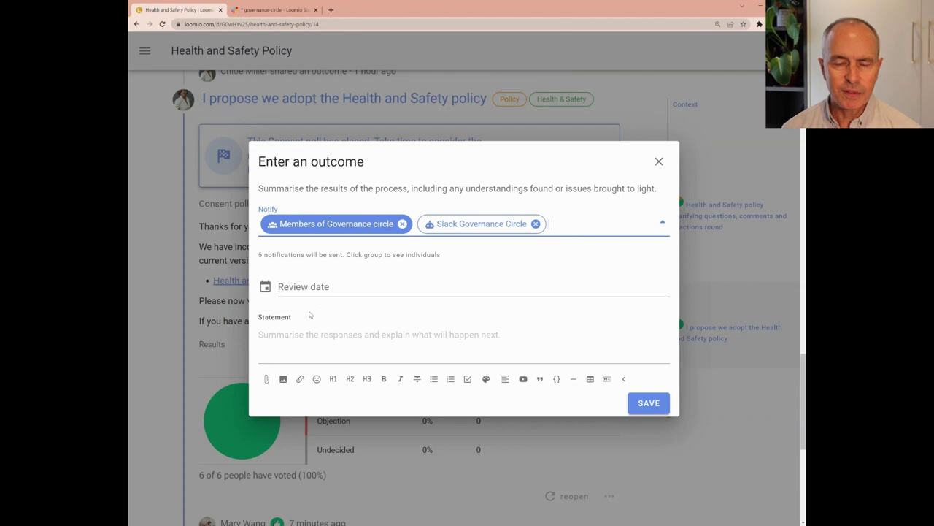
- Write the outcome statement: policy approved by consent, workers invited to a training session on their responsibilities, and a policy review in 3 months time
left_click(307, 337)
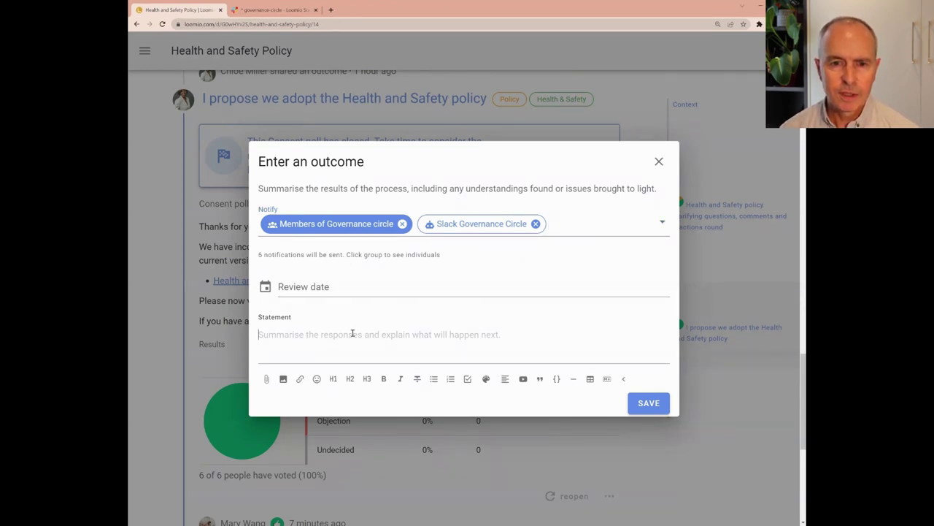
type("Our new Health and Safety policy is now approved by consent.")
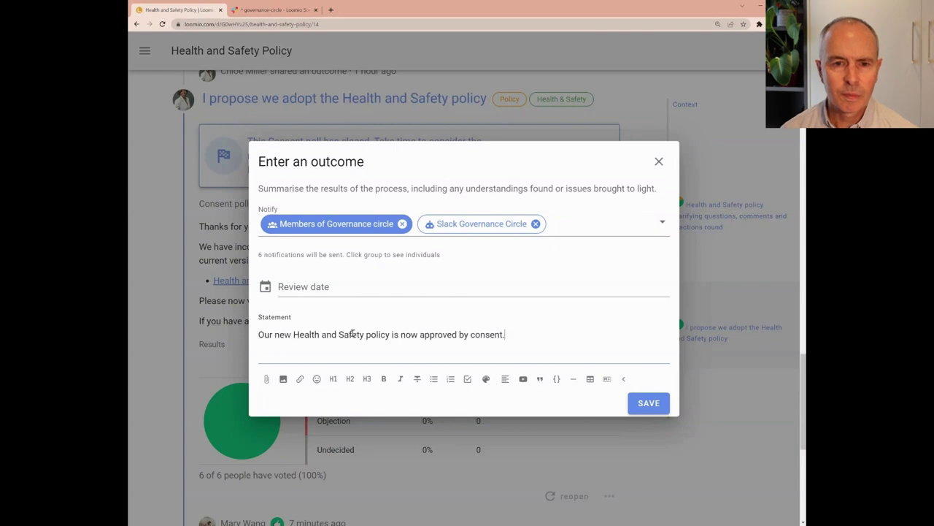
key("Return")
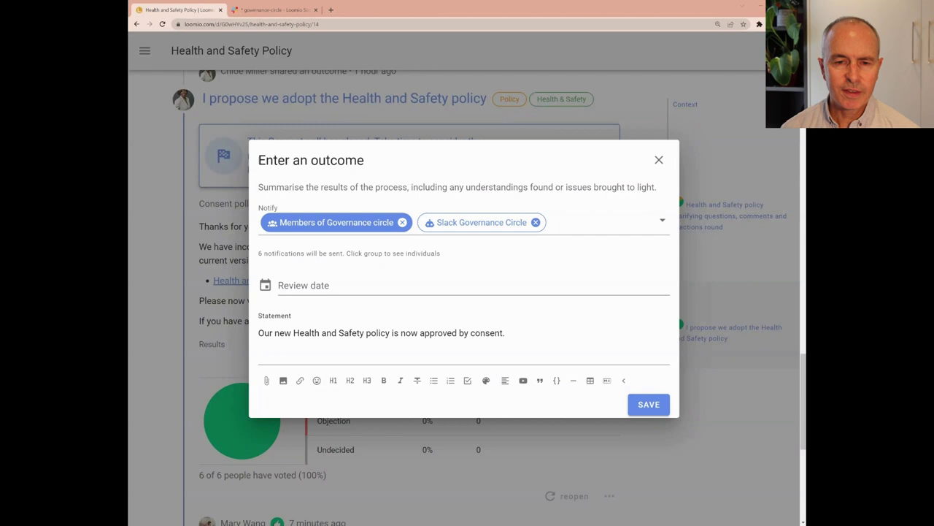
type("I will invite workers to participate in a training session so everyone is familiar with the policy and understands their responsibilities.")
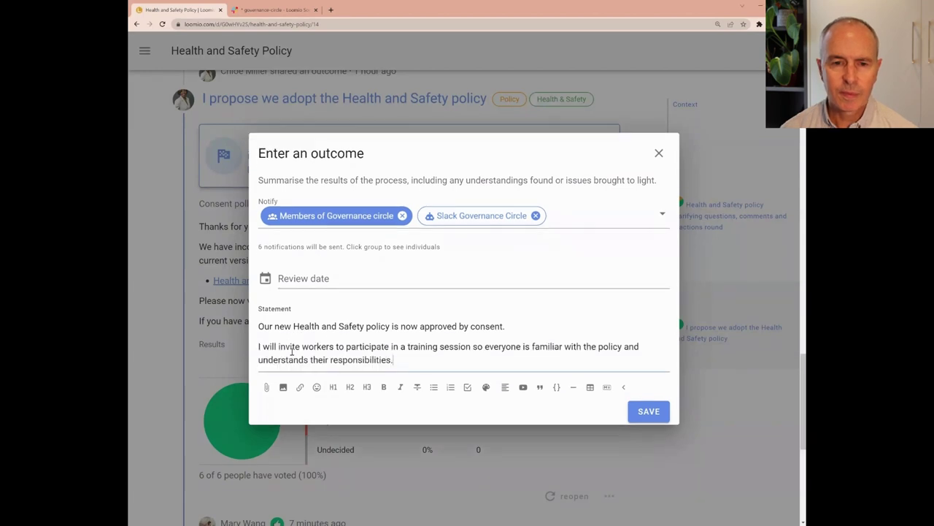
key("Return")
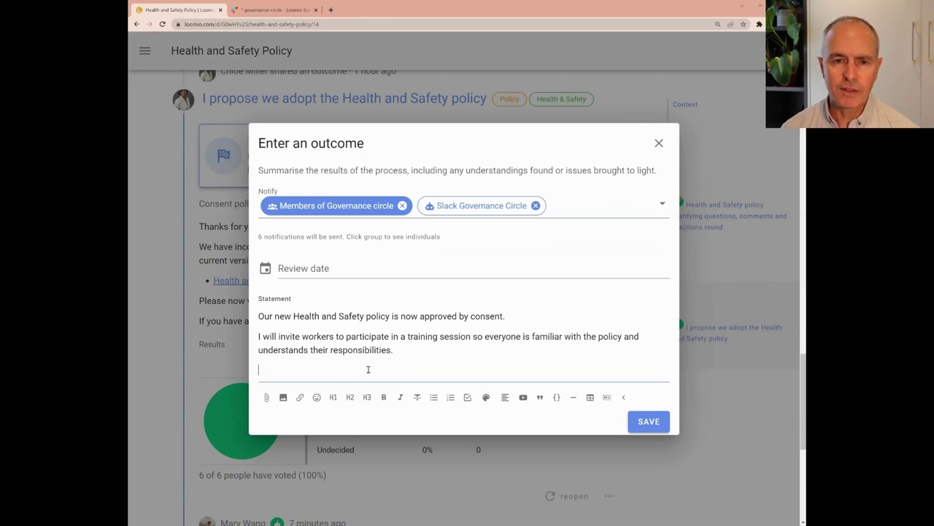
type("We agreed to review the policy in 3 months time, to see if any additions or changes are required.")
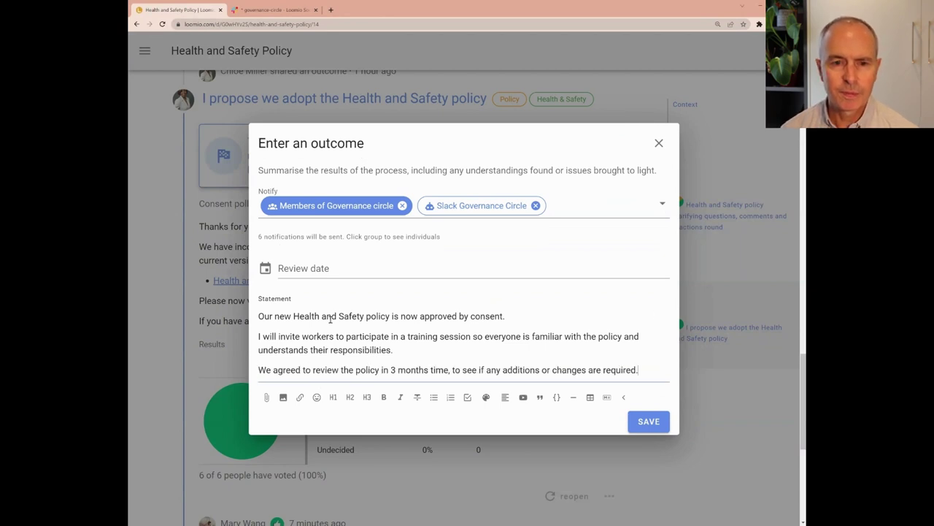
- Set the outcome's review date to 2023-08-02 and save the outcome
left_click(311, 269)
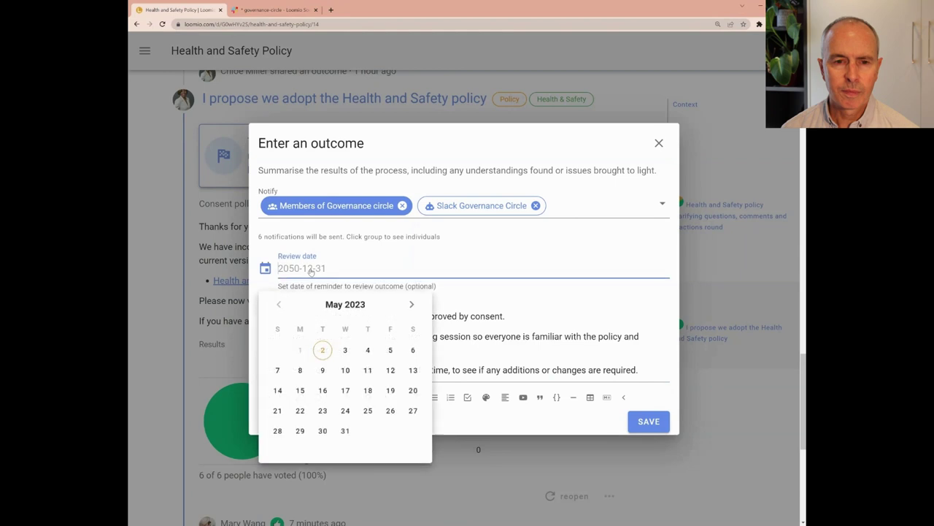
left_click(411, 305)
left_click(412, 305)
left_click(412, 305)
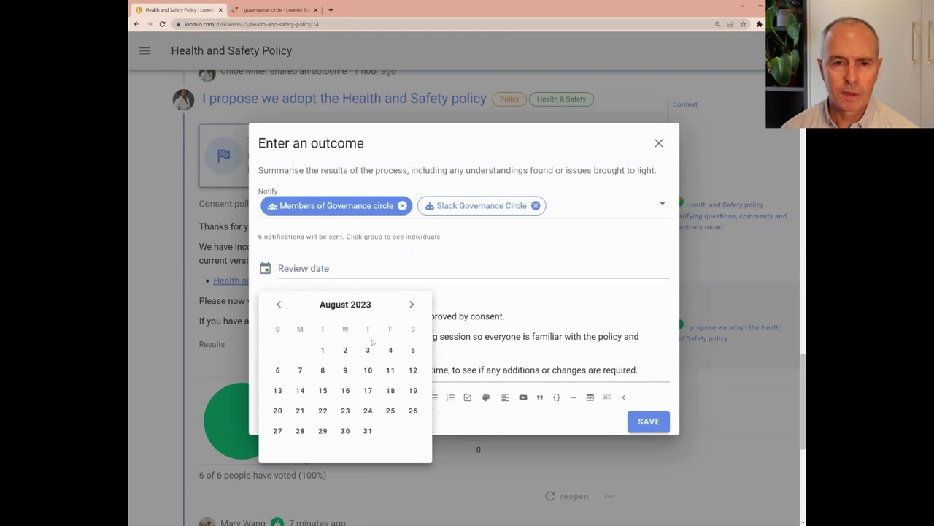
left_click(346, 348)
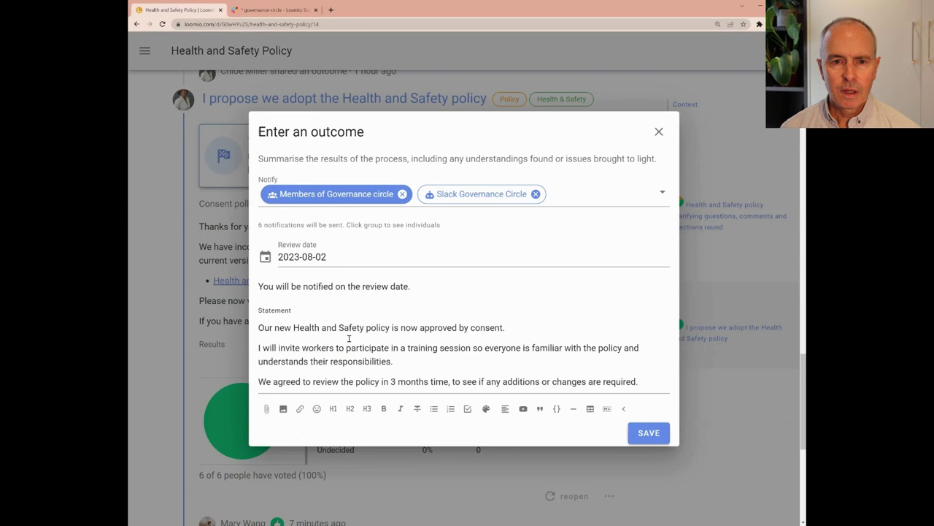
left_click(646, 445)
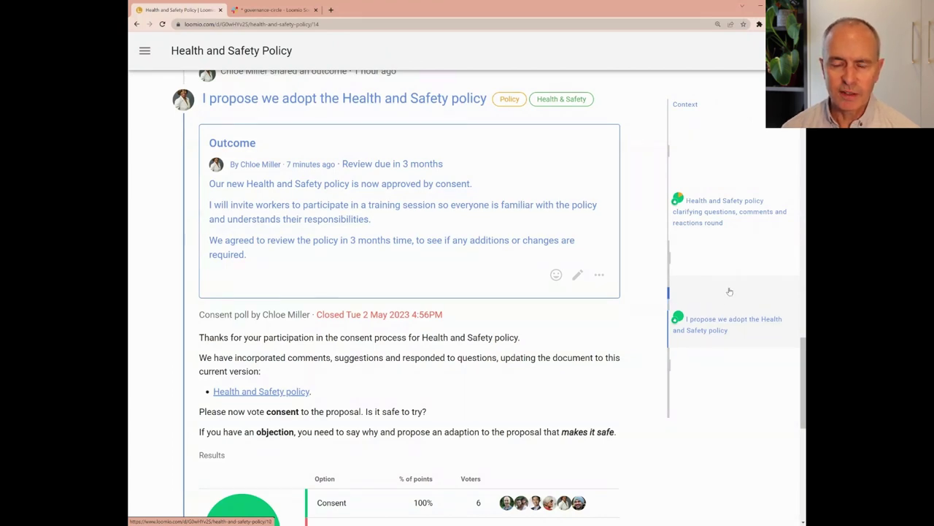
- Revisit the sense check and the thread's context, and read the consent poll's votes and outcome in Slack's governance-circle channel
left_click(730, 211)
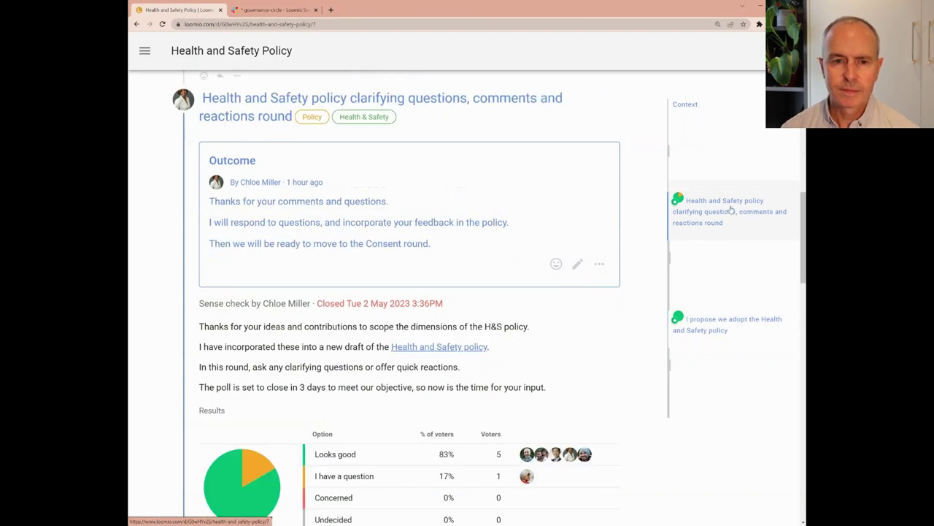
left_click(690, 108)
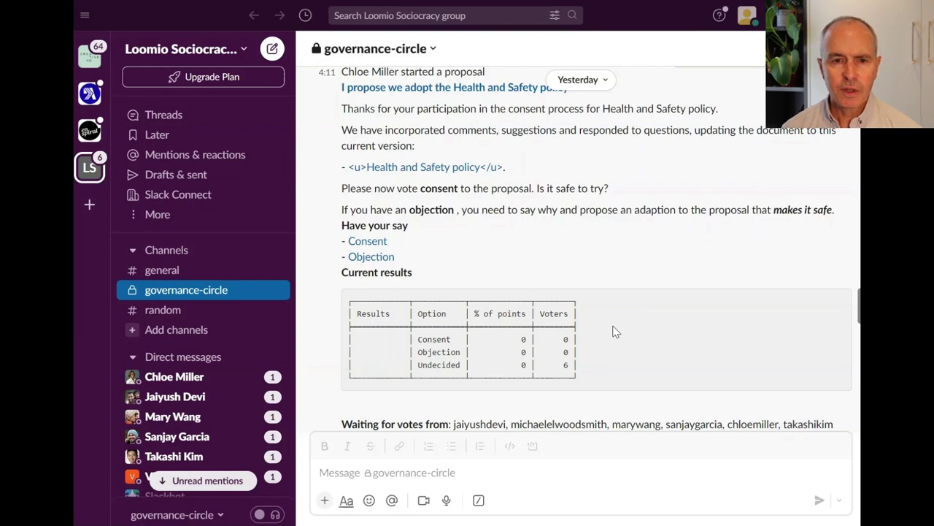
scroll(616, 332, "down", 5)
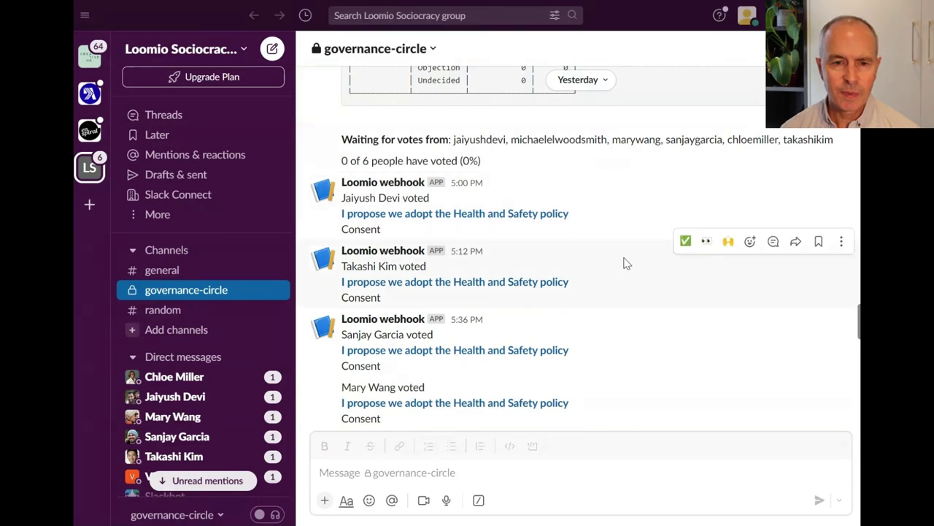
scroll(624, 263, "down", 3)
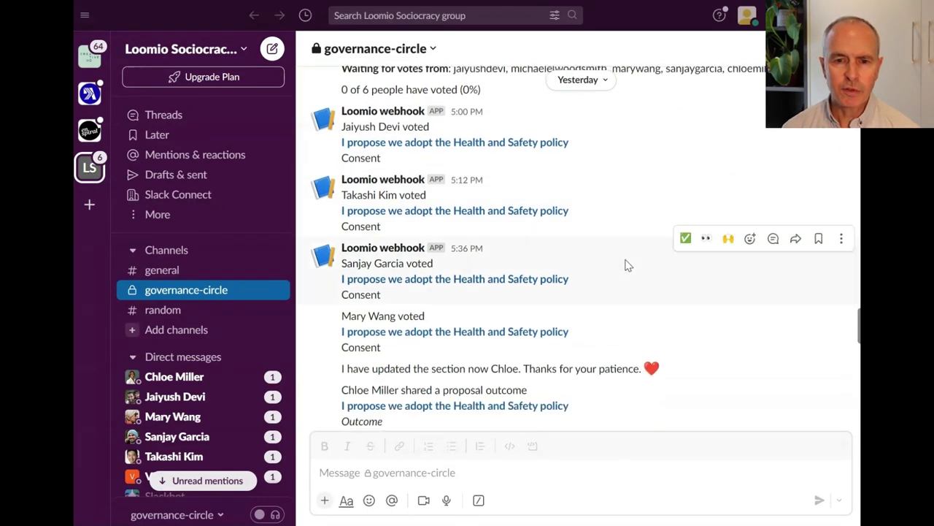
scroll(670, 280, "down", 2)
scroll(670, 280, "down", 5)
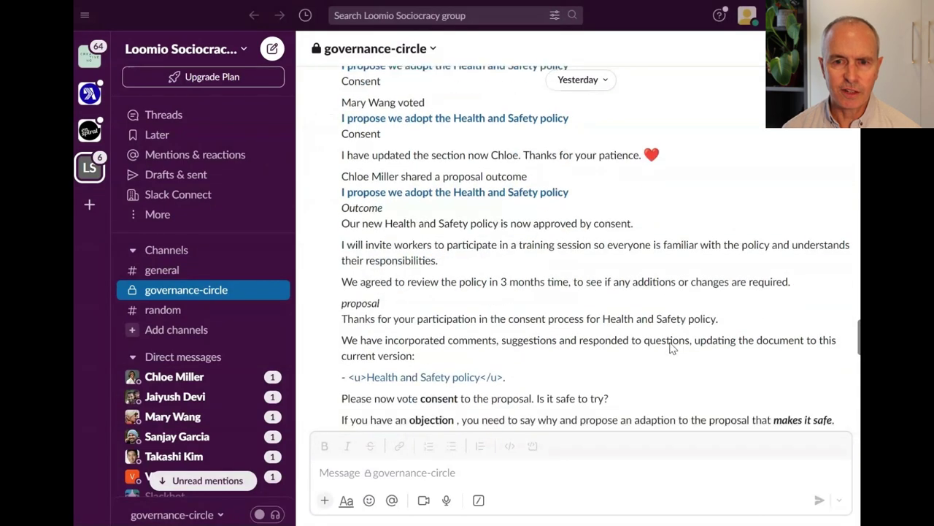
scroll(671, 349, "down", 2)
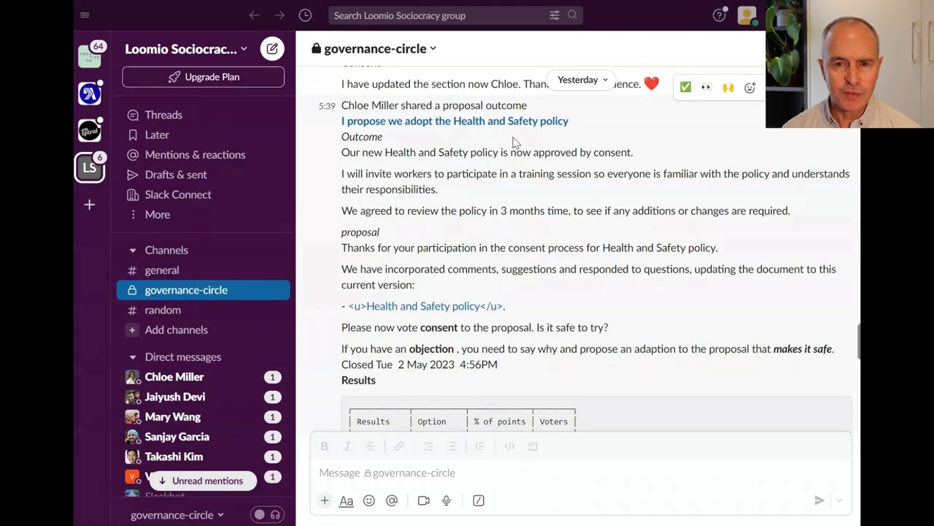
scroll(336, 193, "down", 3)
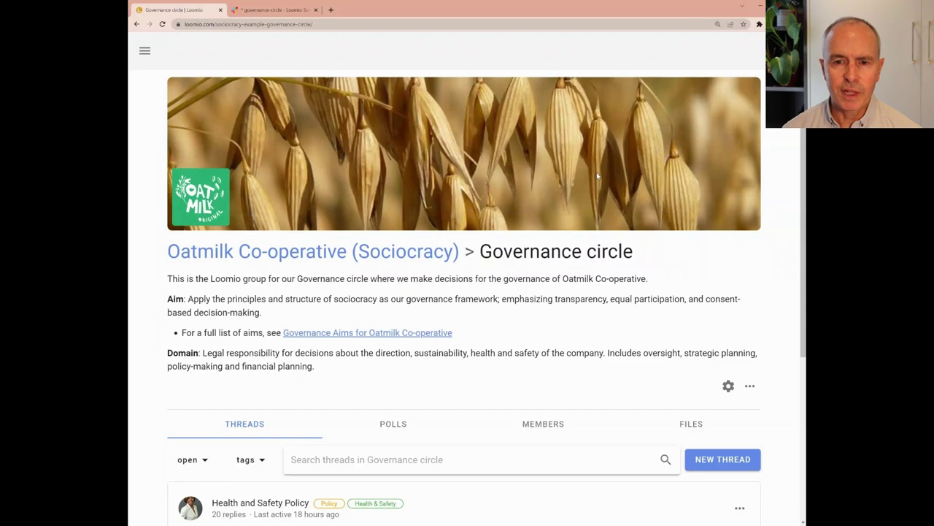
- Look through the list of open threads on the Governance circle's group page
scroll(585, 267, "down", 1)
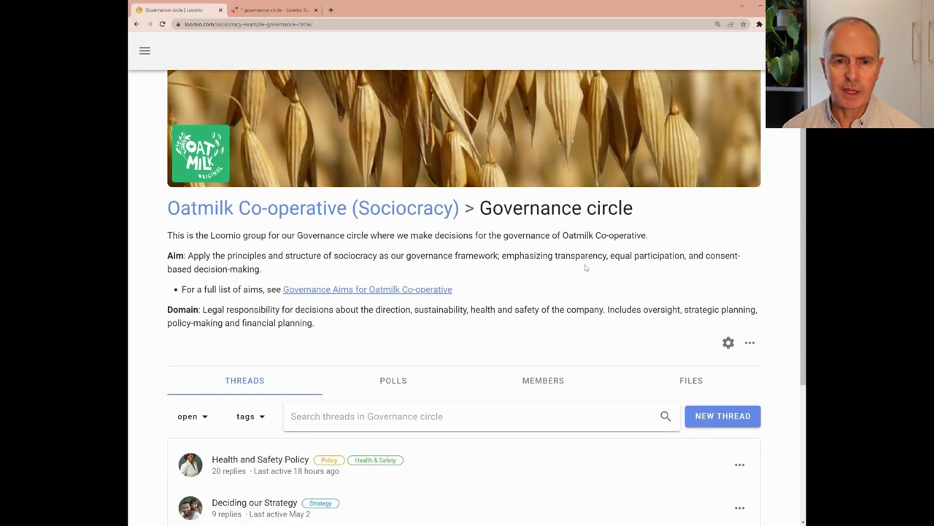
scroll(585, 267, "down", 5)
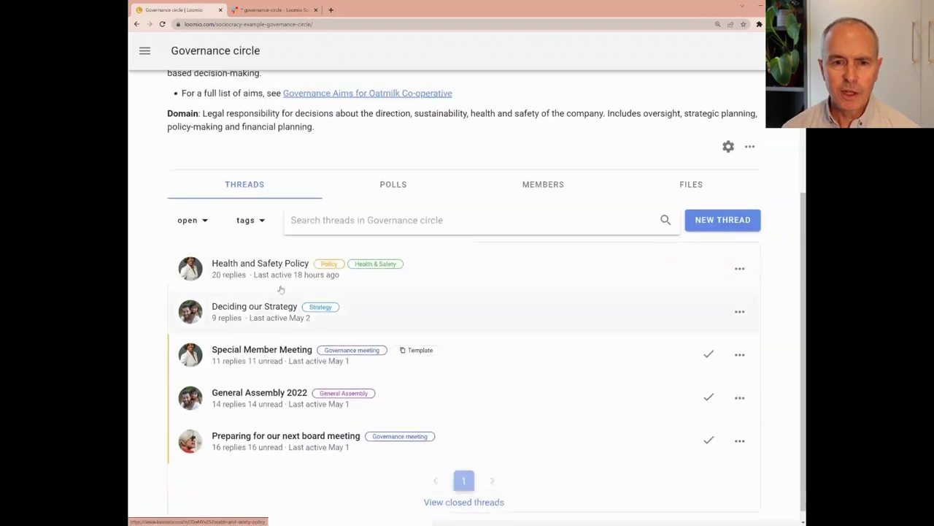